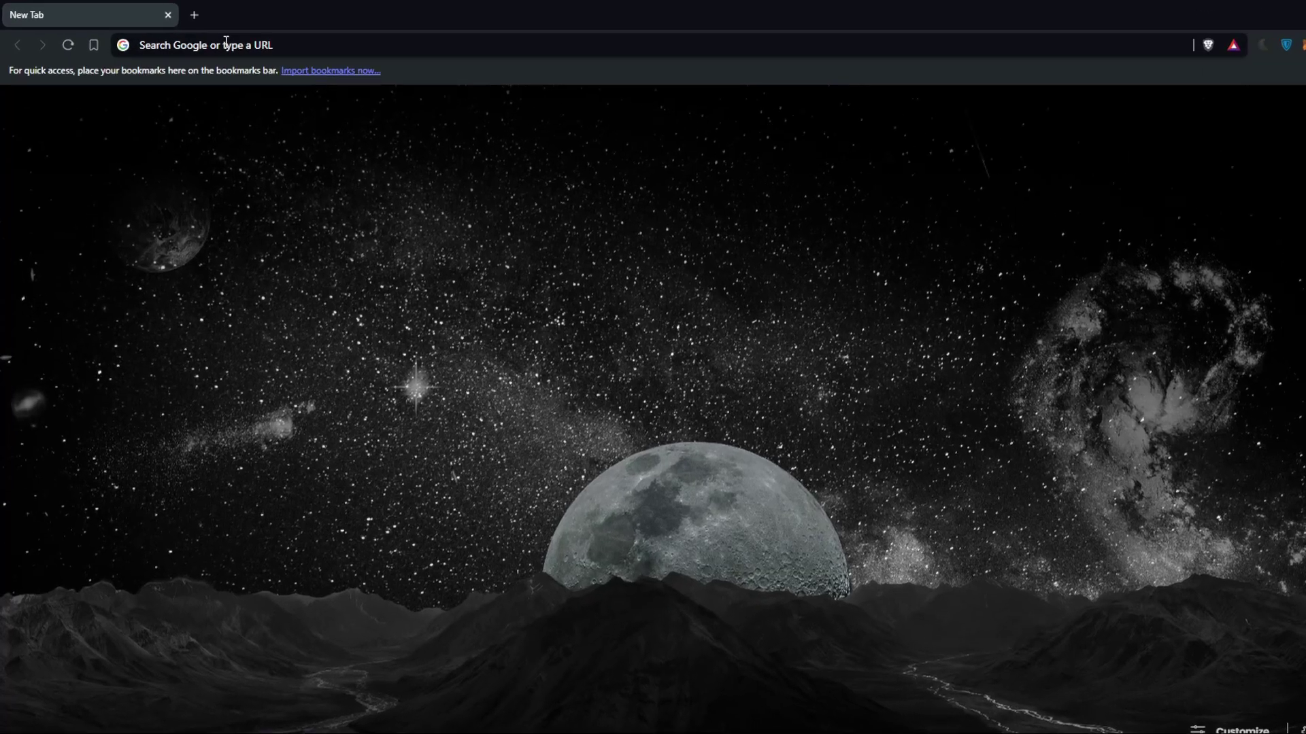
Go to notion.com in the browser.
click(205, 39)
text(notion.com)
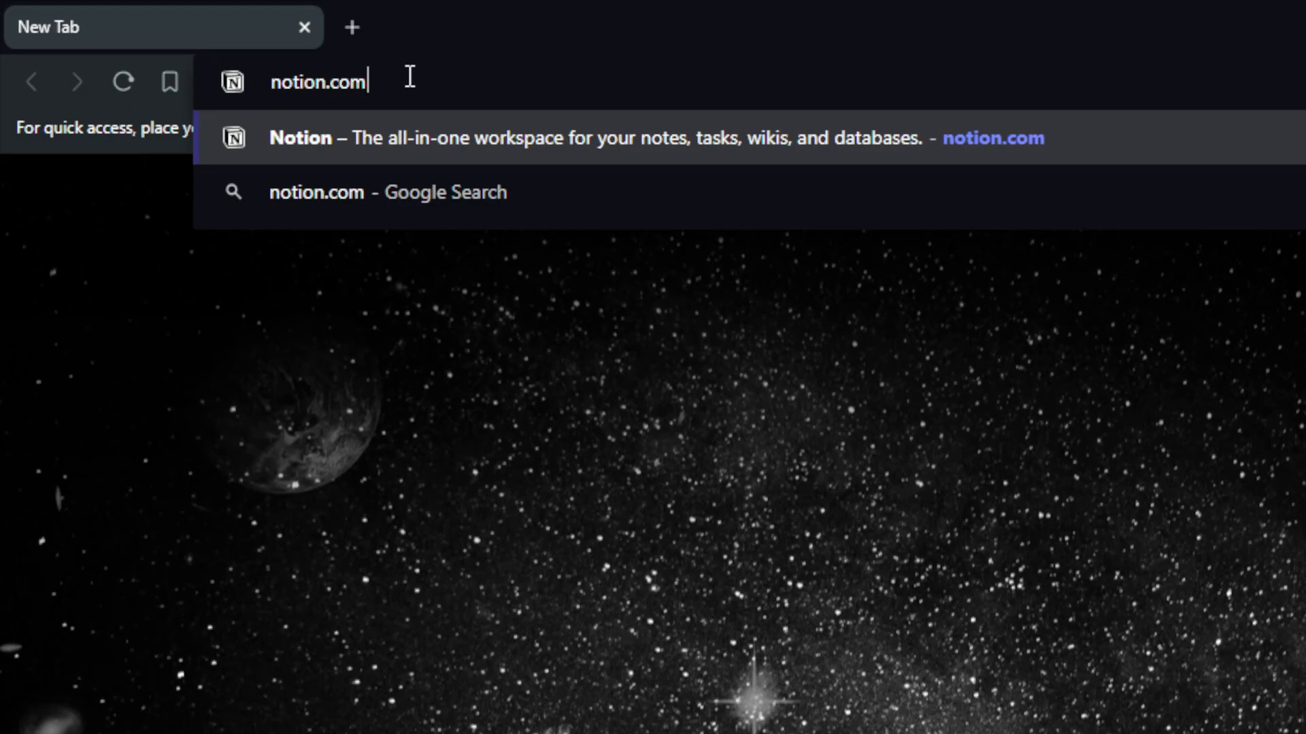
key(Return)
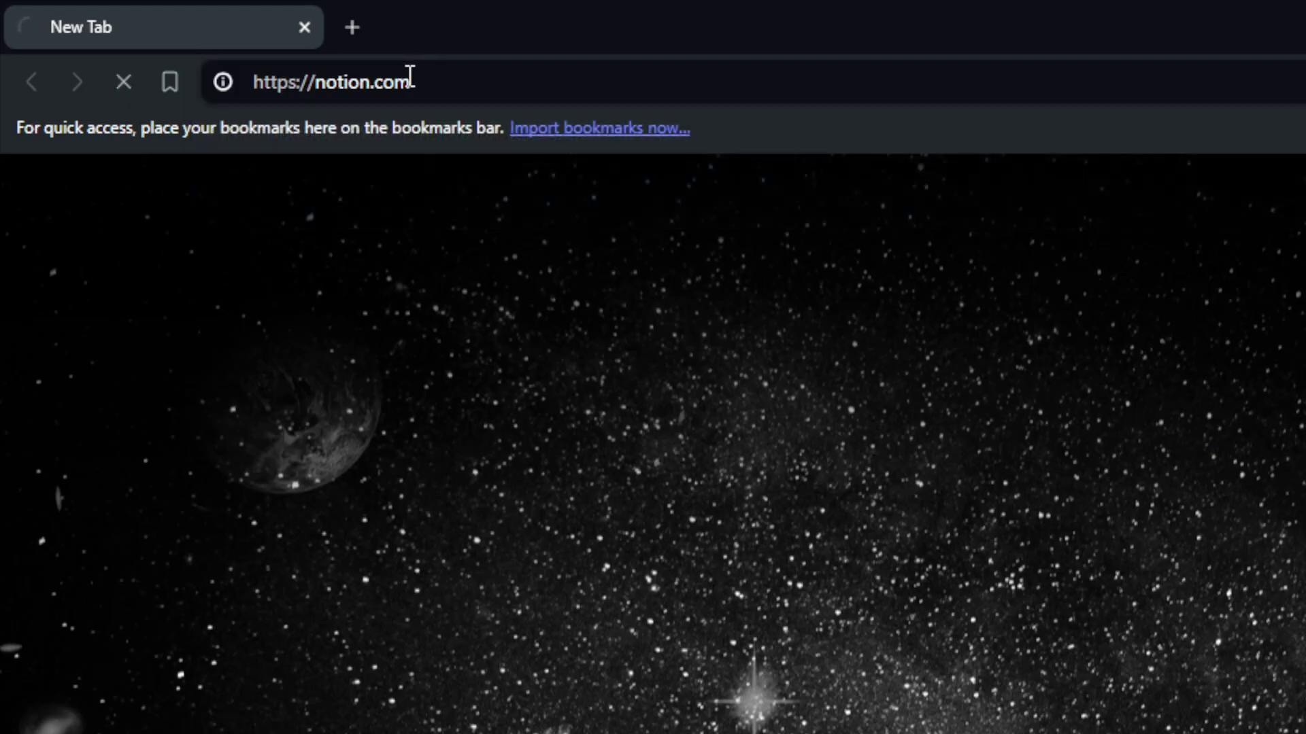
key(ctrl+shift+n)
text(notion.com)
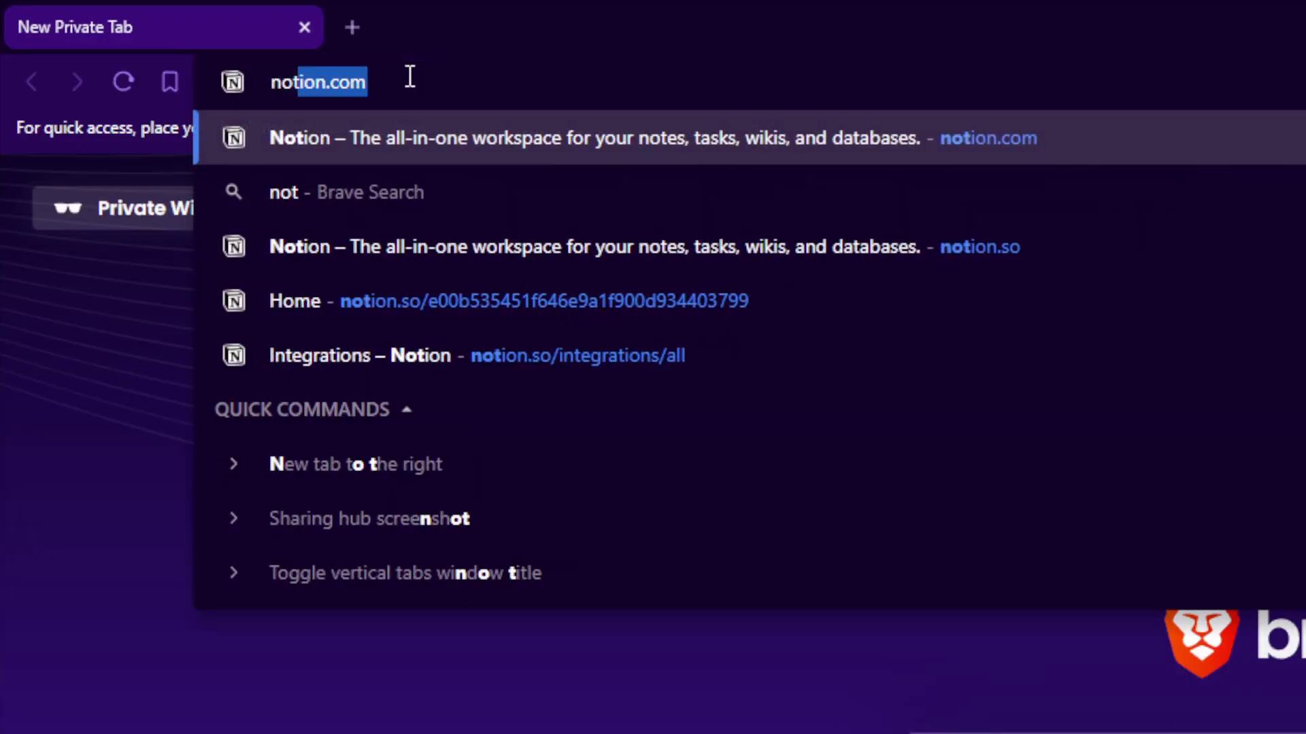
key(Return)
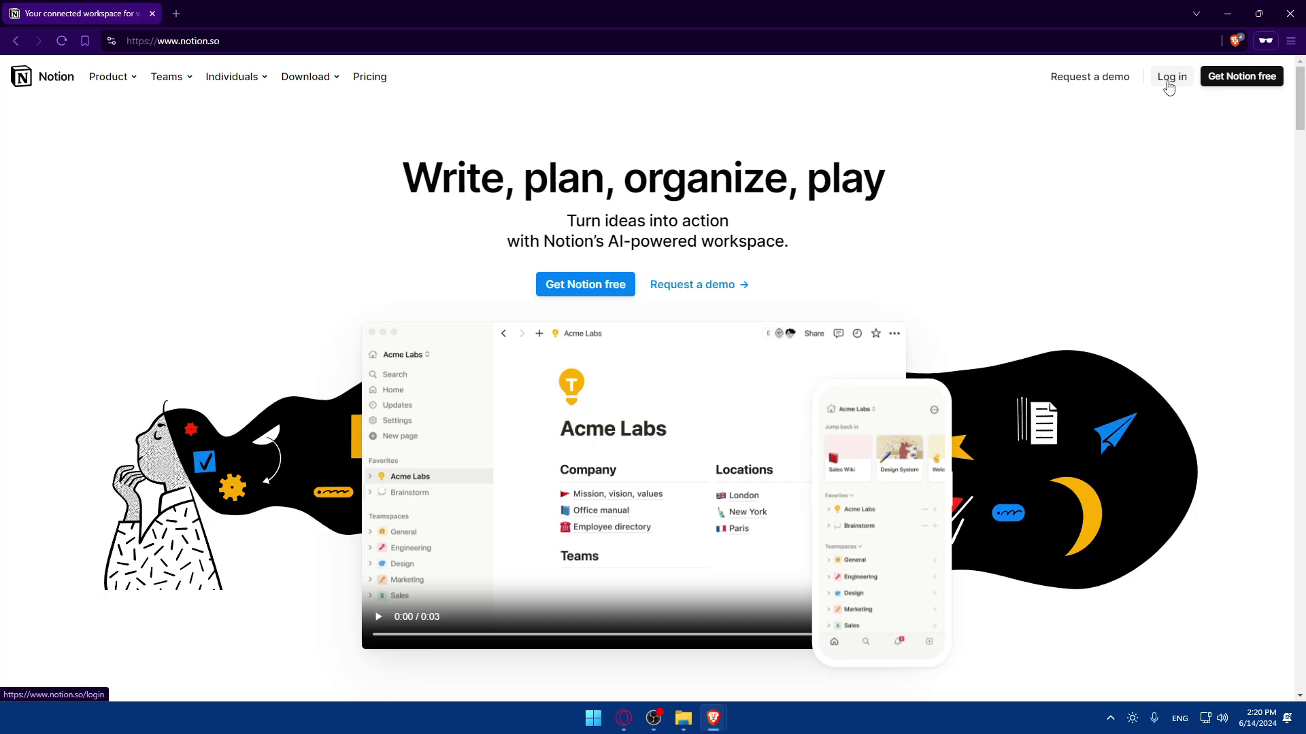
click(1219, 83)
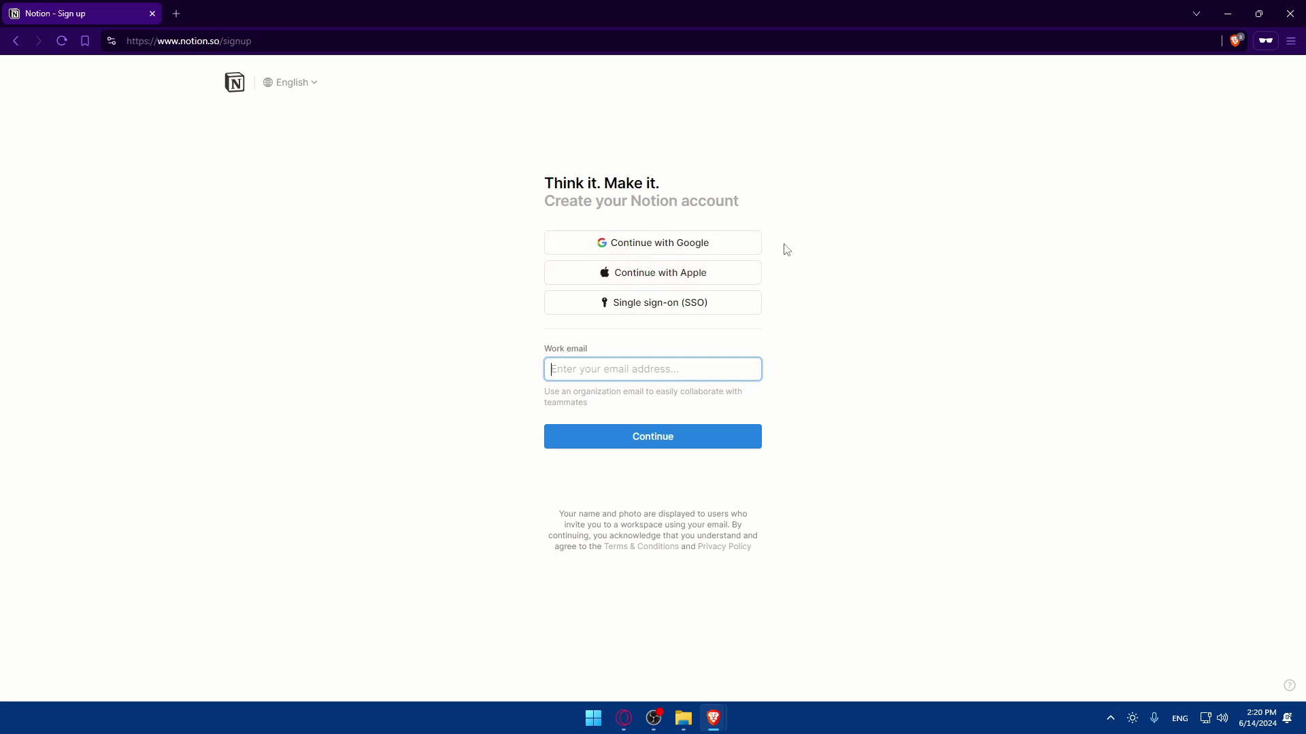
click(1290, 14)
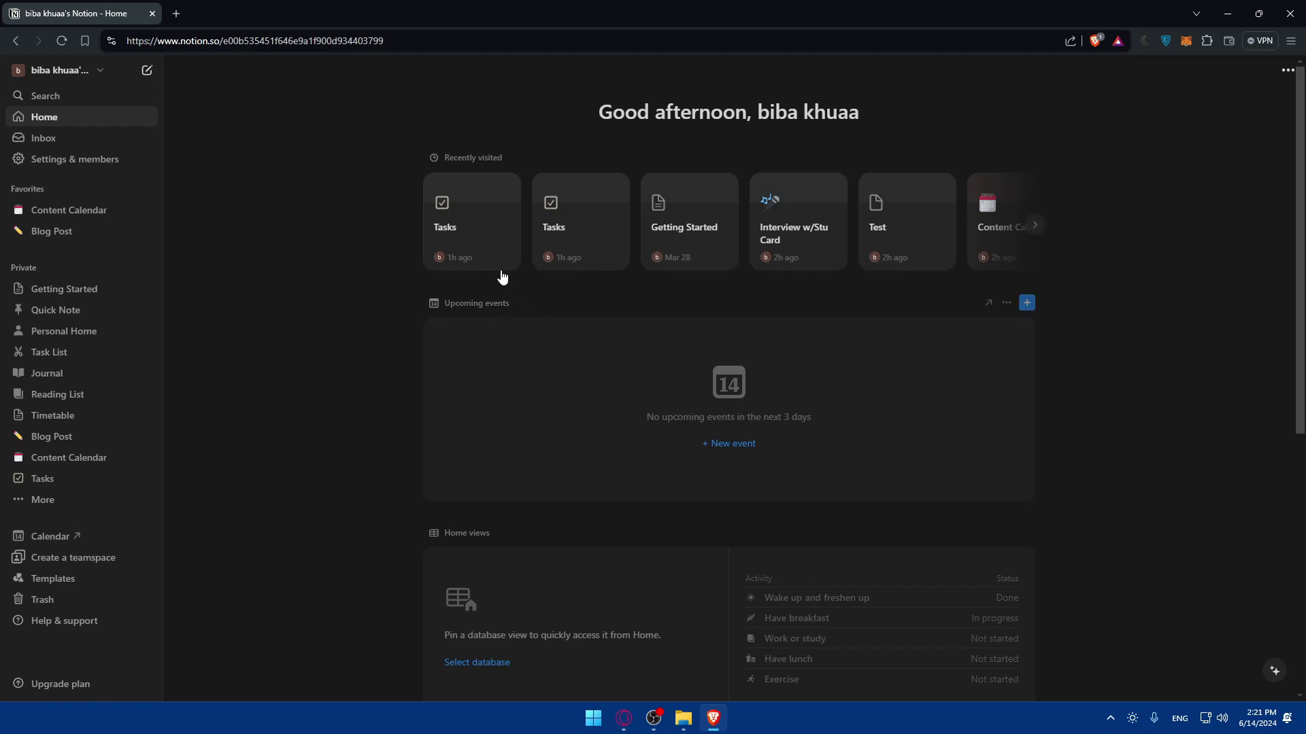
Examine the full list of databases that can be pinned in the Home views section of the home page.
scroll(559, 379, down, 5)
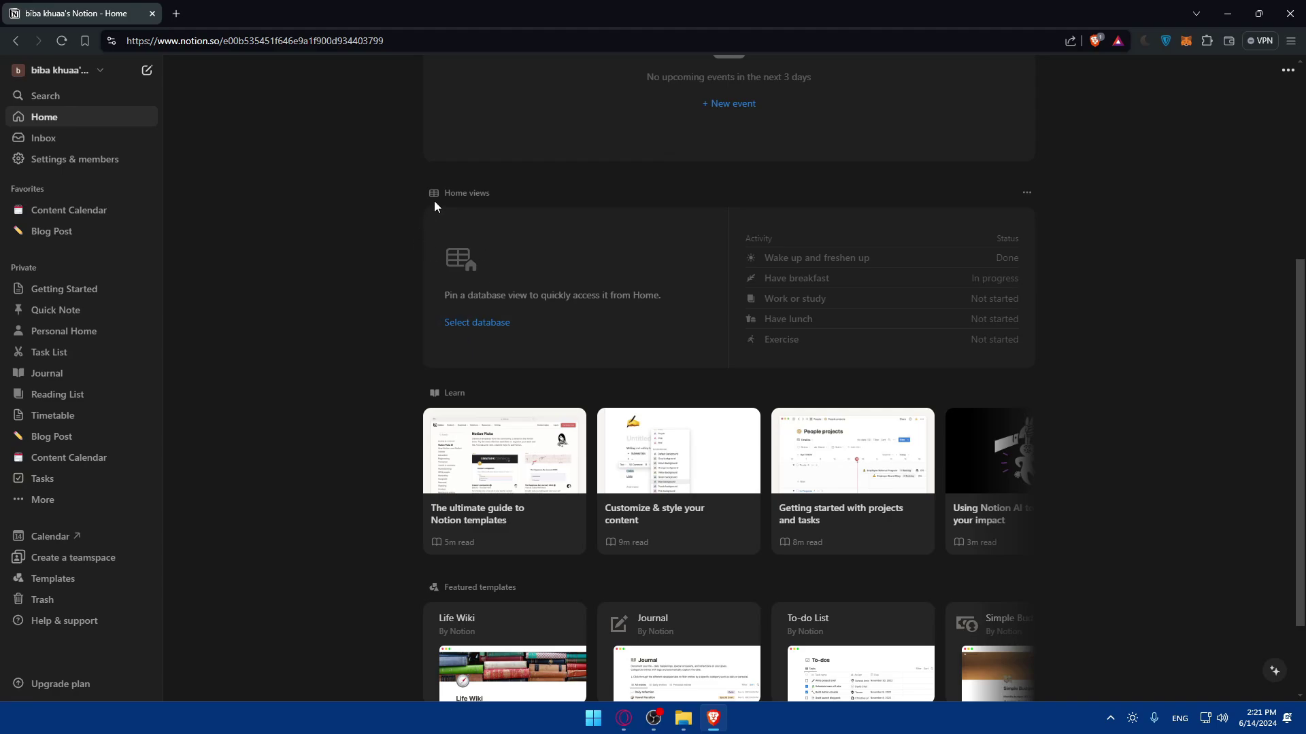
click(457, 324)
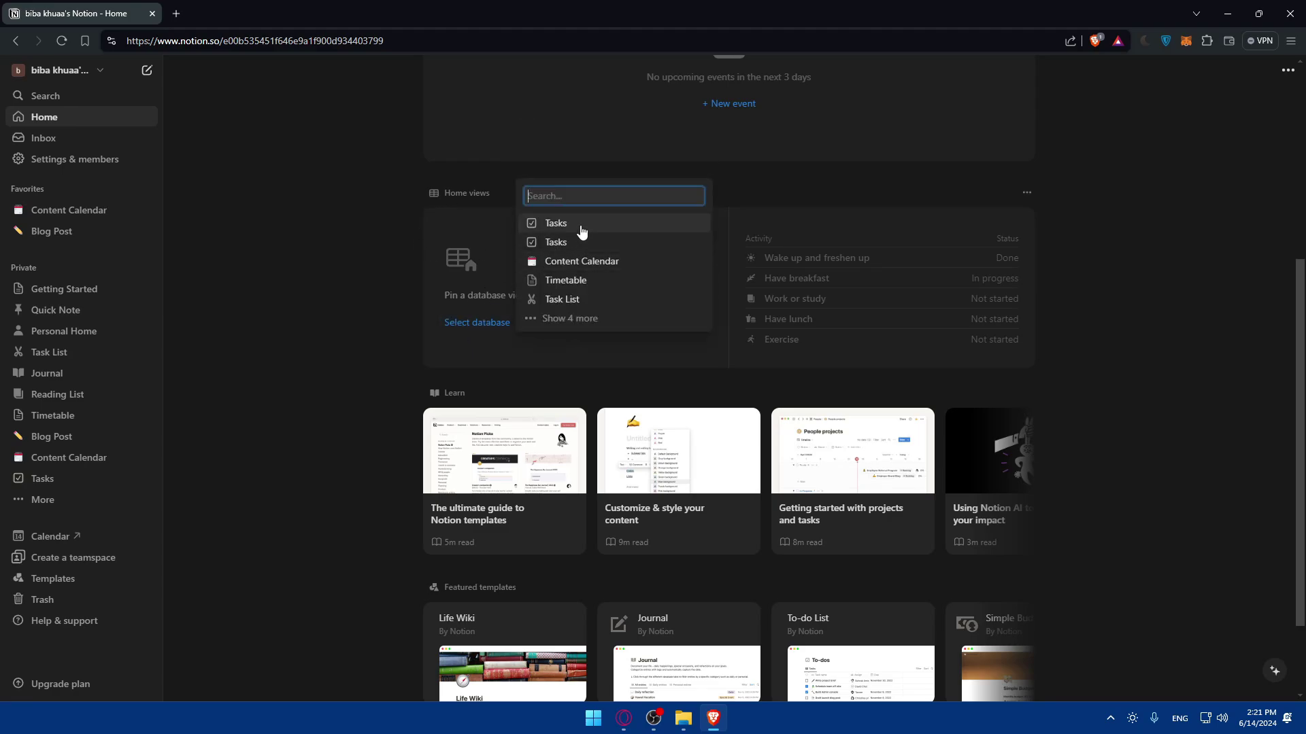
click(589, 322)
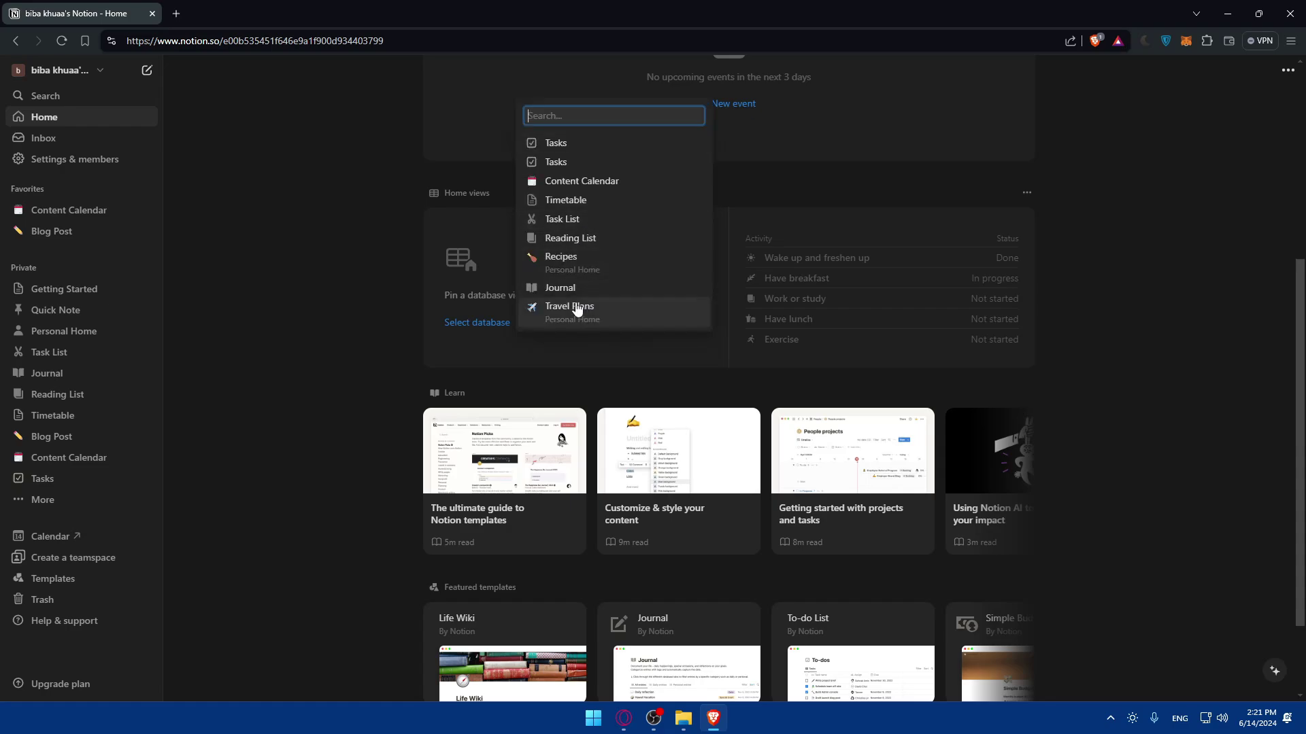
click(337, 203)
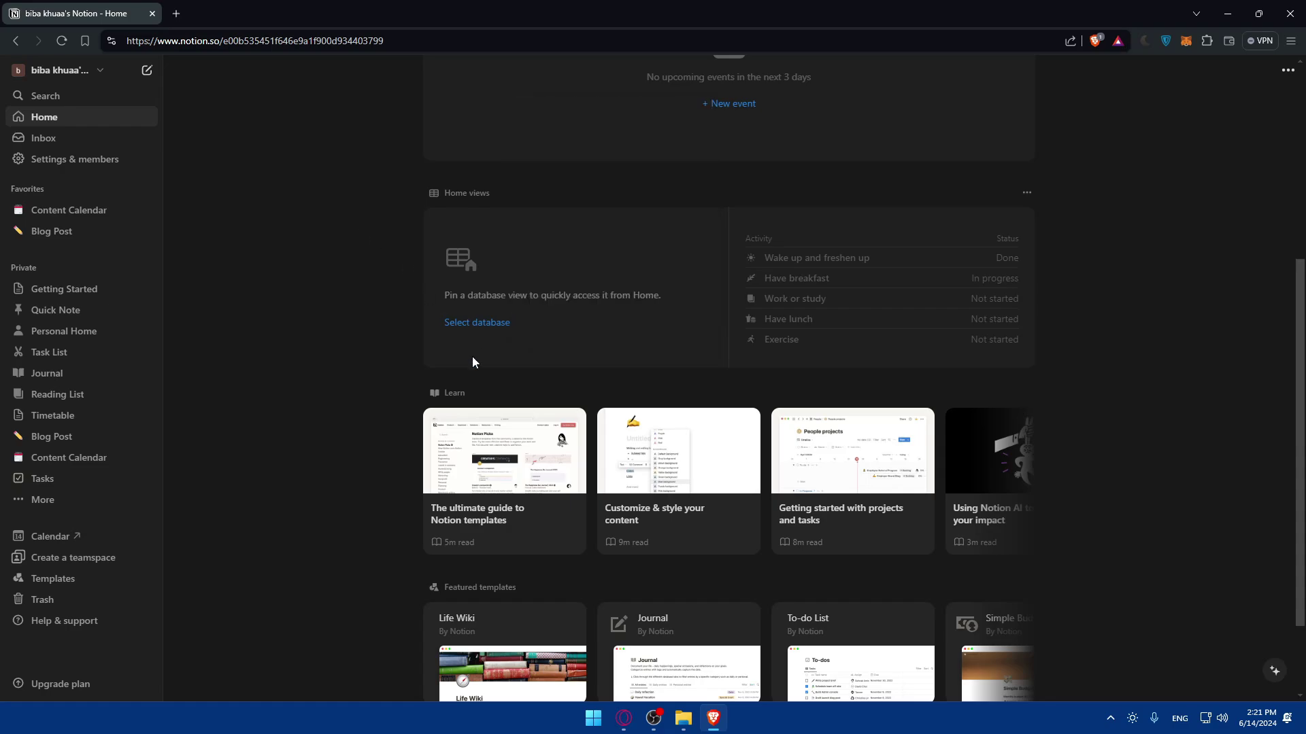
click(507, 325)
click(277, 313)
Preview the suggested Work templates and add the Projects & Tasks template to the workspace.
click(75, 580)
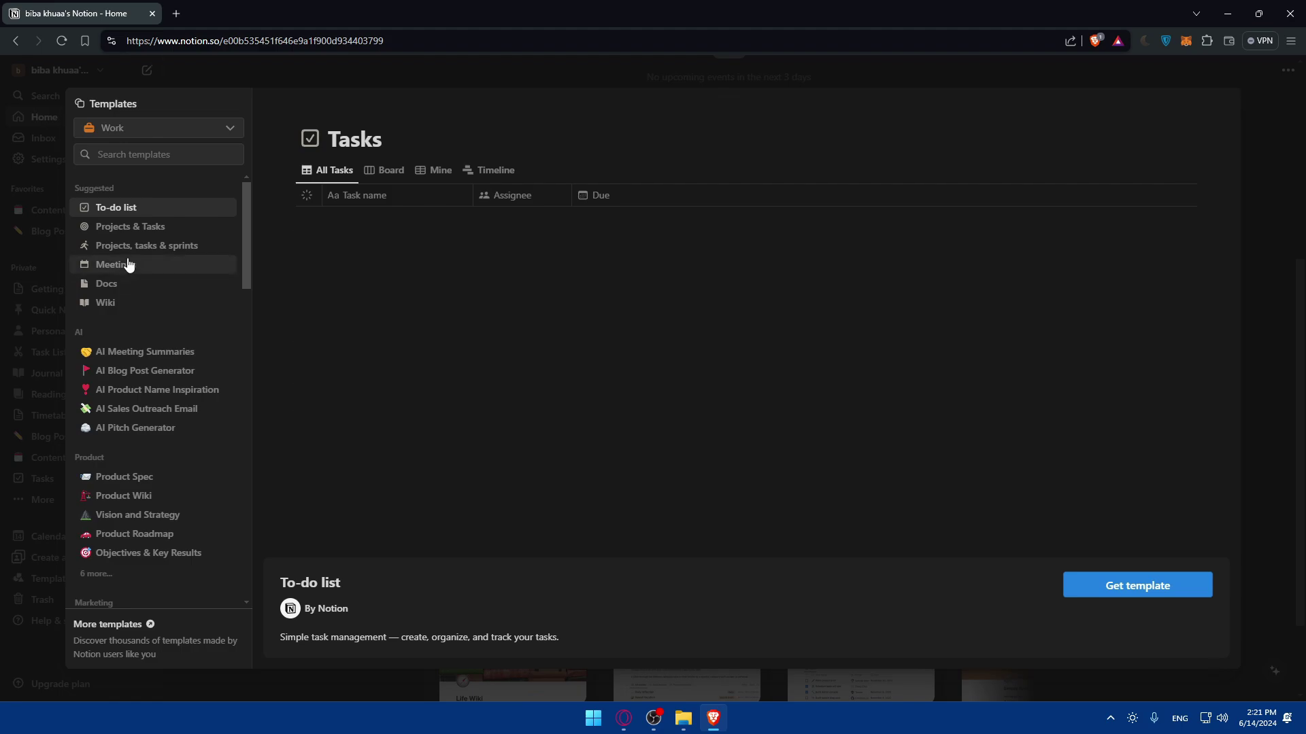
click(144, 229)
click(149, 213)
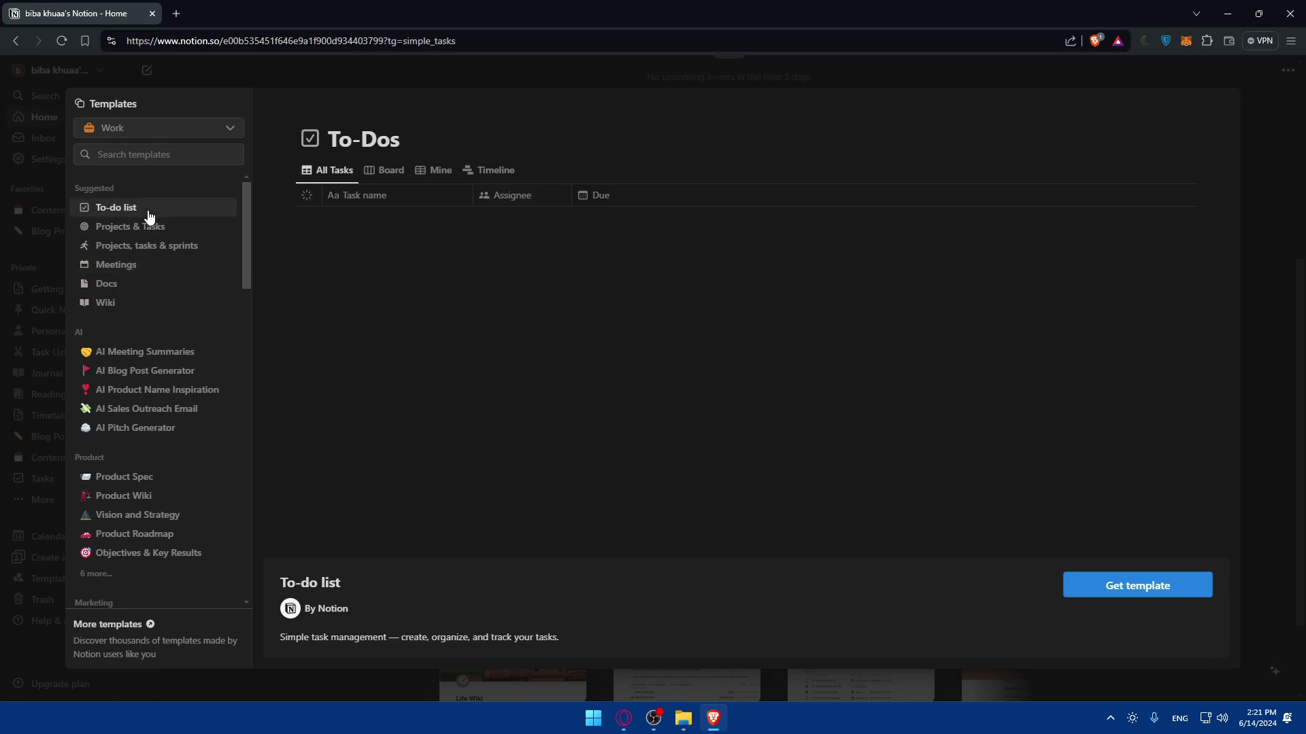
click(152, 229)
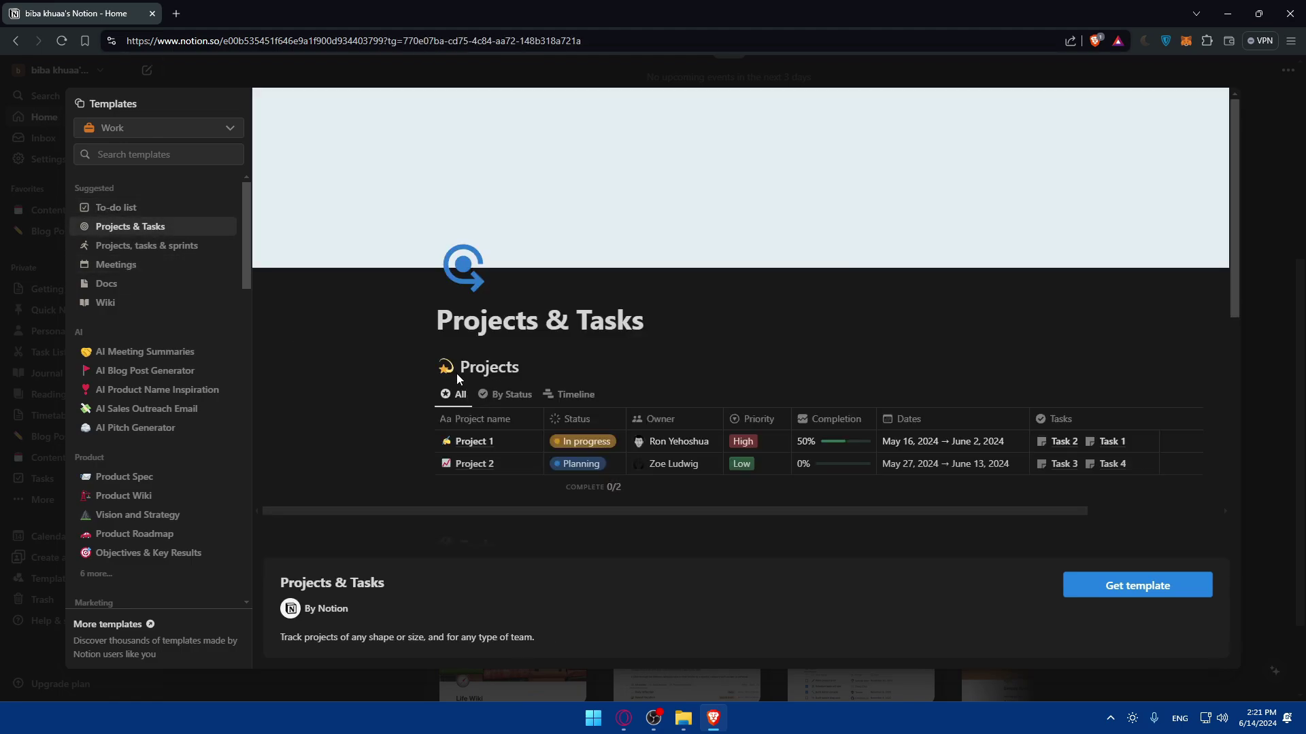
scroll(457, 374, down, 6)
scroll(510, 374, up, 6)
scroll(558, 395, down, 2)
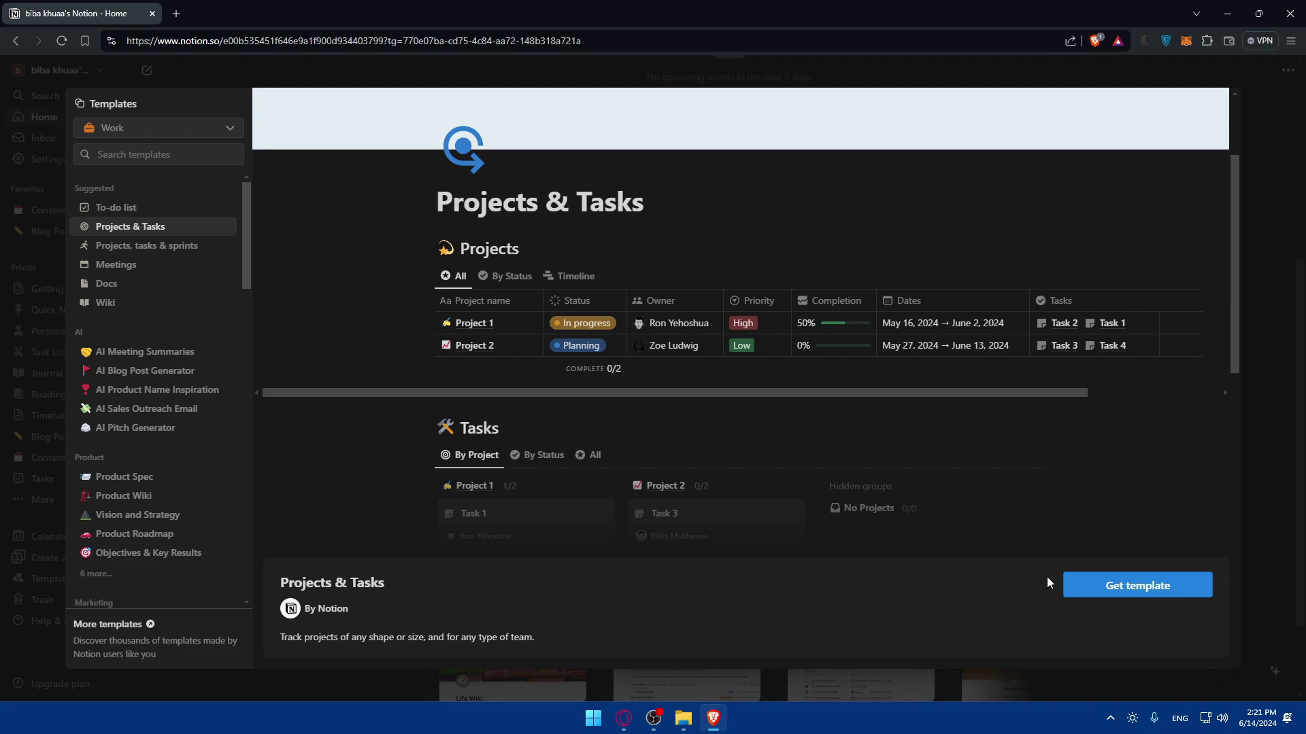
click(1119, 586)
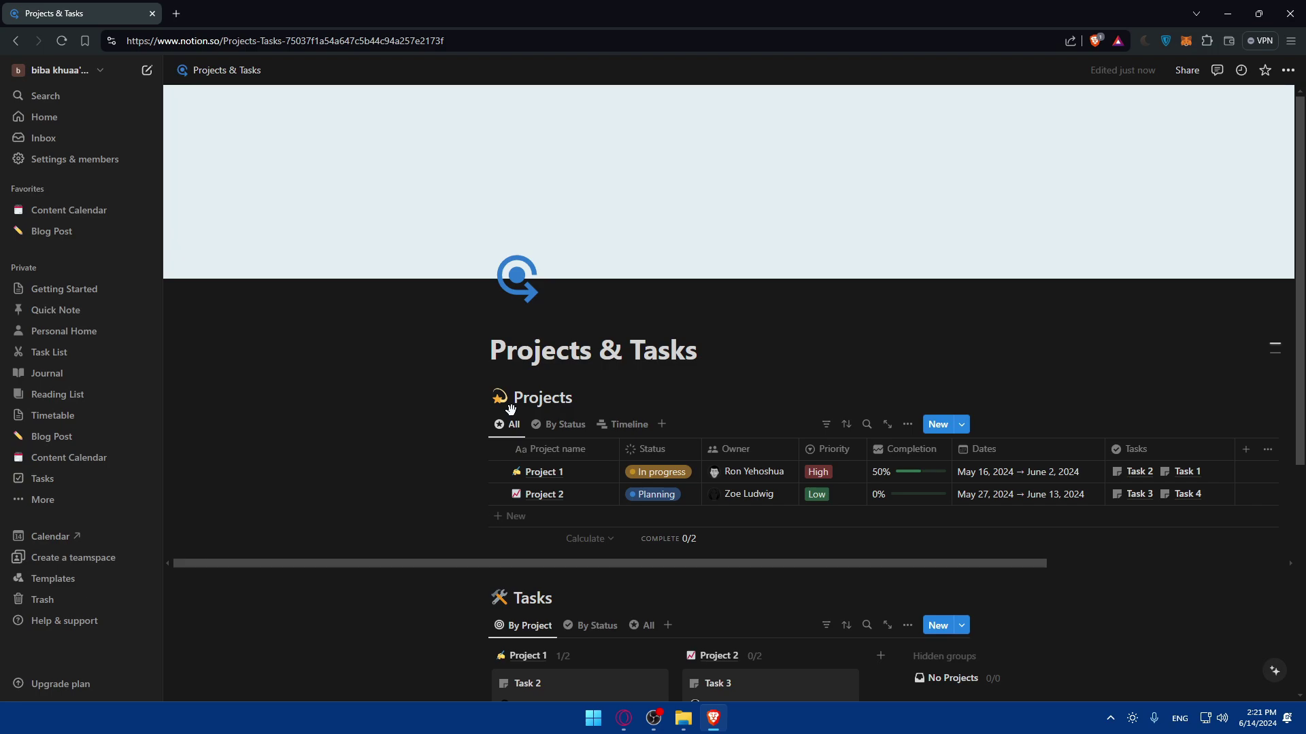
Rename the Projects & Tasks page to "Test" and check the full list of private pages.
scroll(598, 403, down, 3)
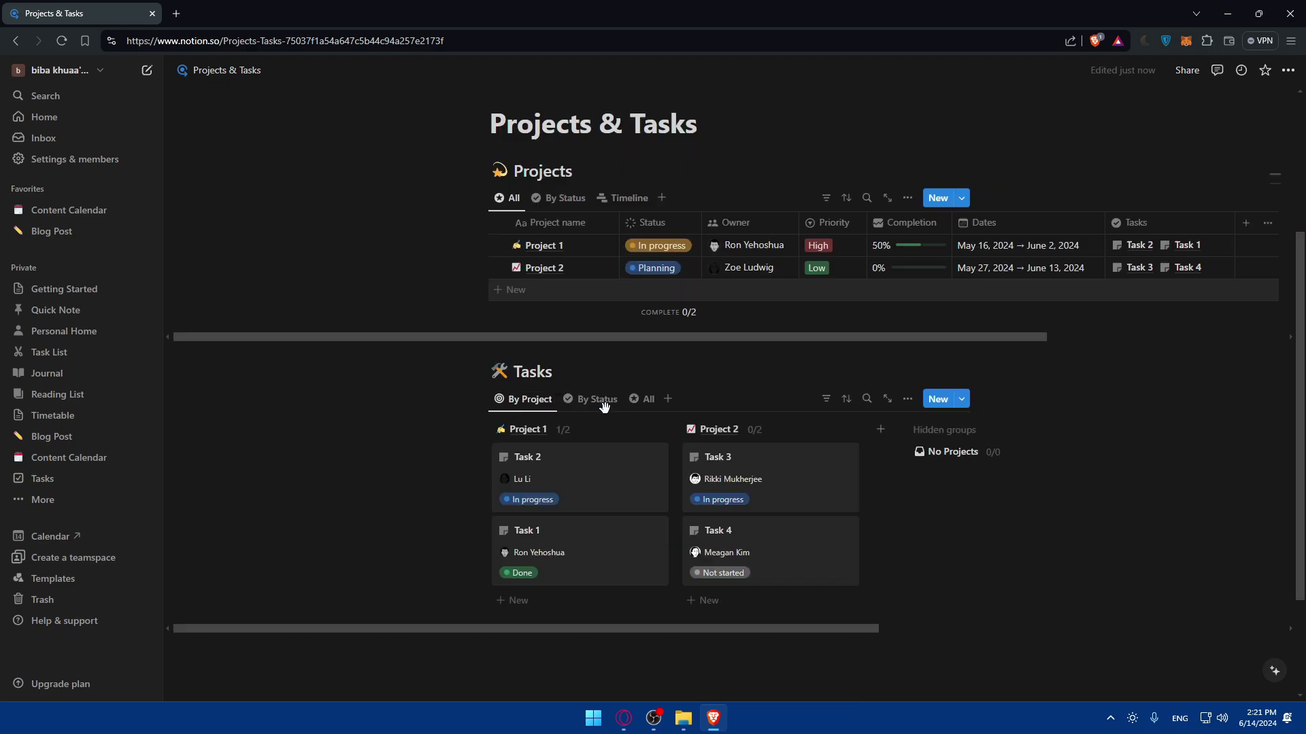
scroll(604, 406, up, 3)
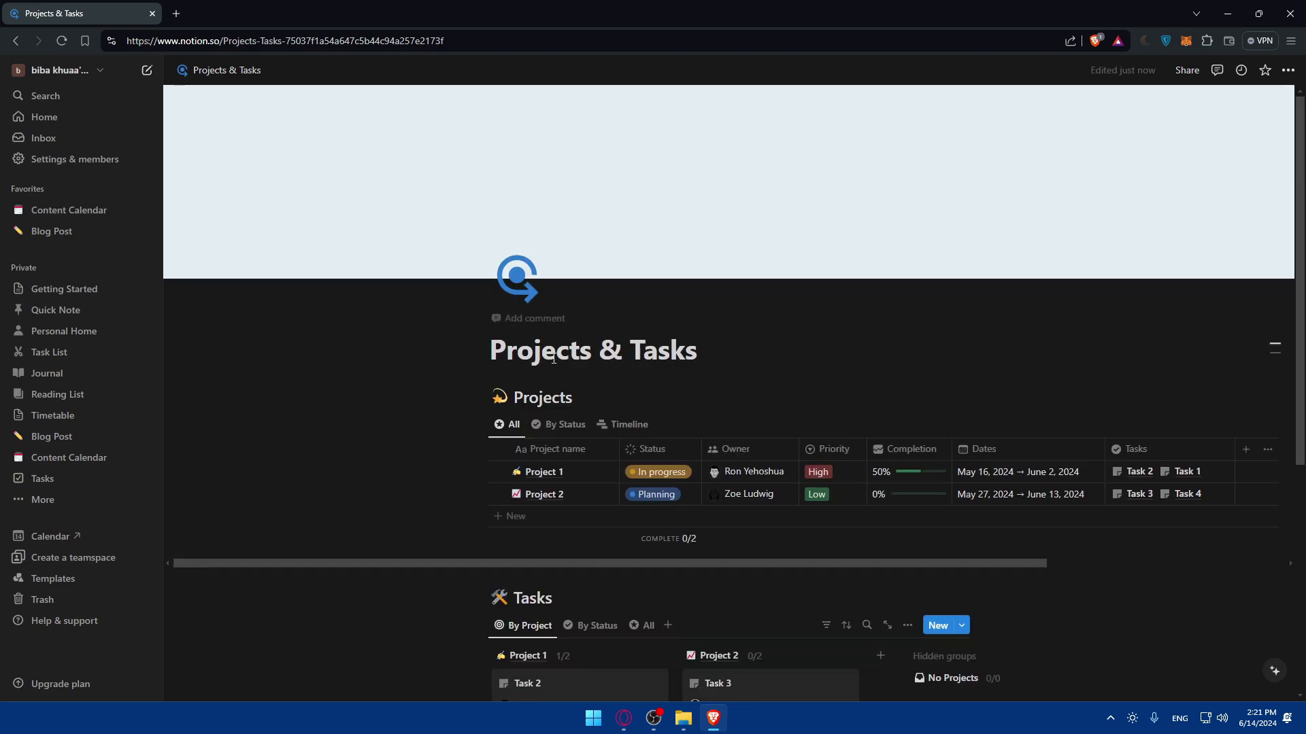
drag(713, 356, 472, 350)
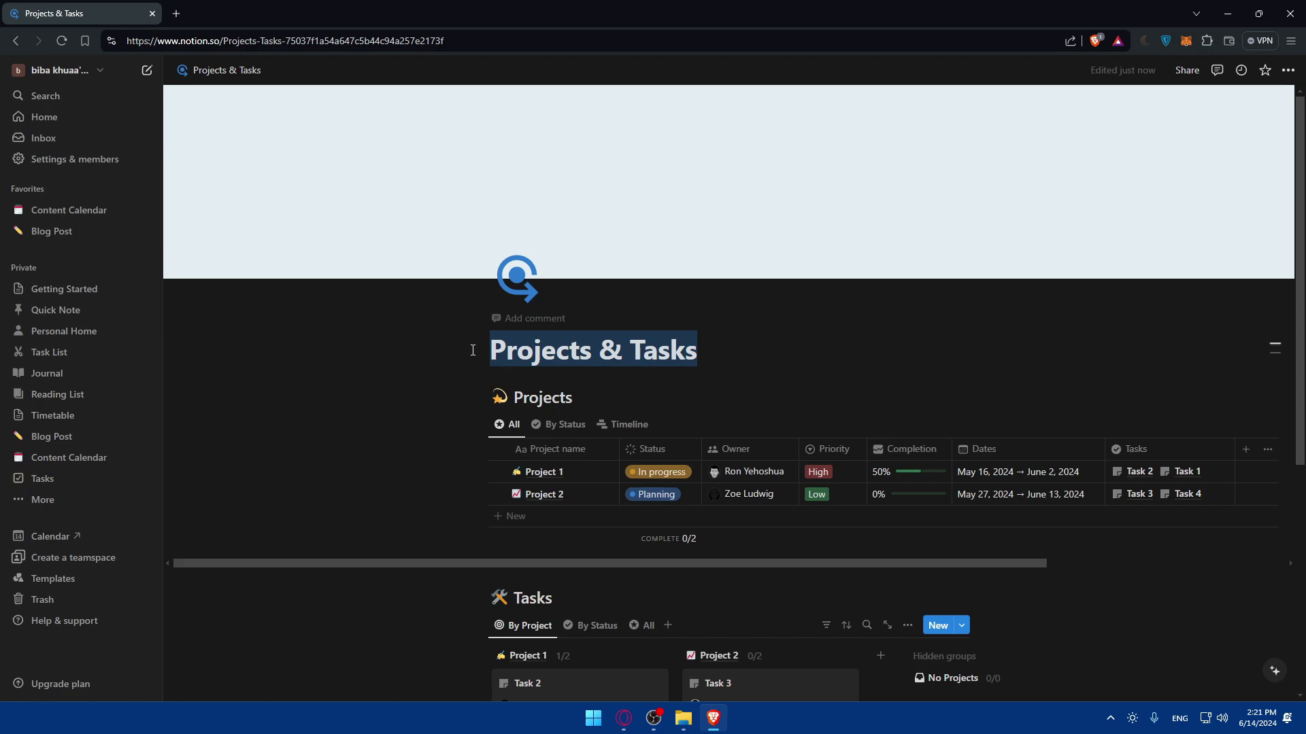
text(Test)
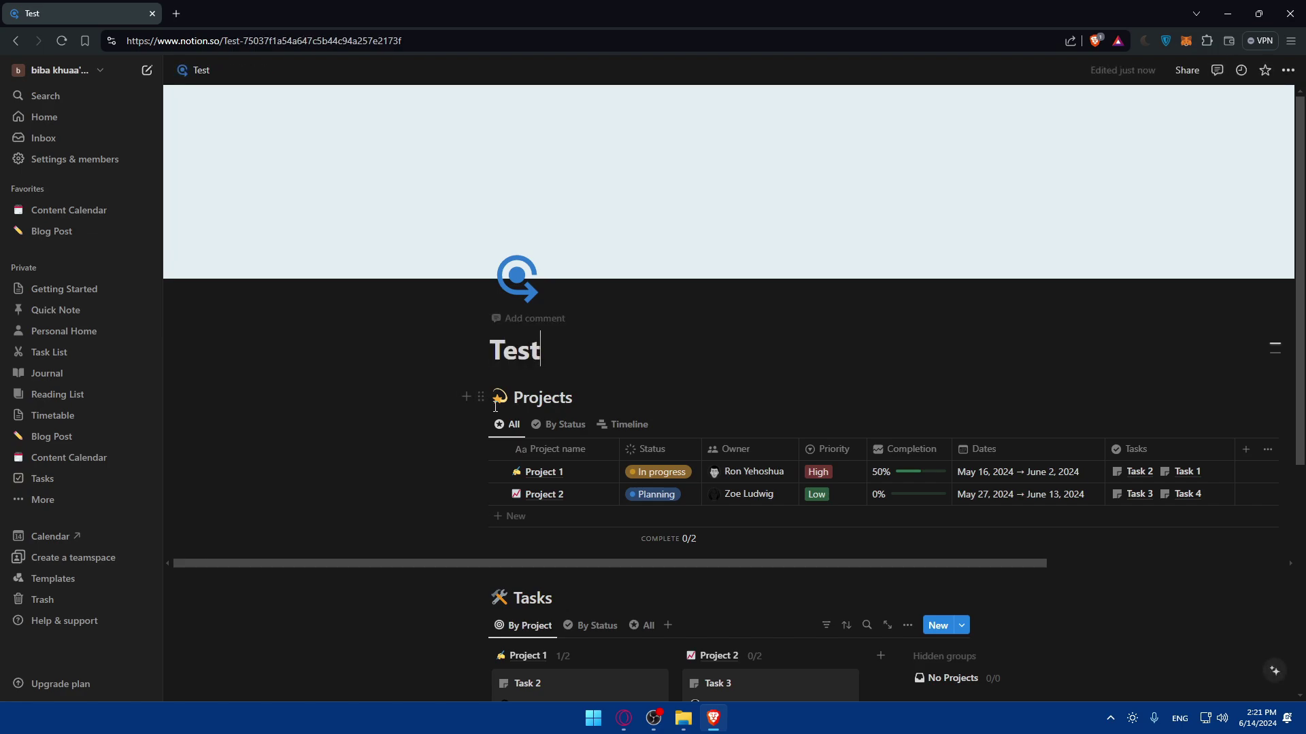
click(41, 499)
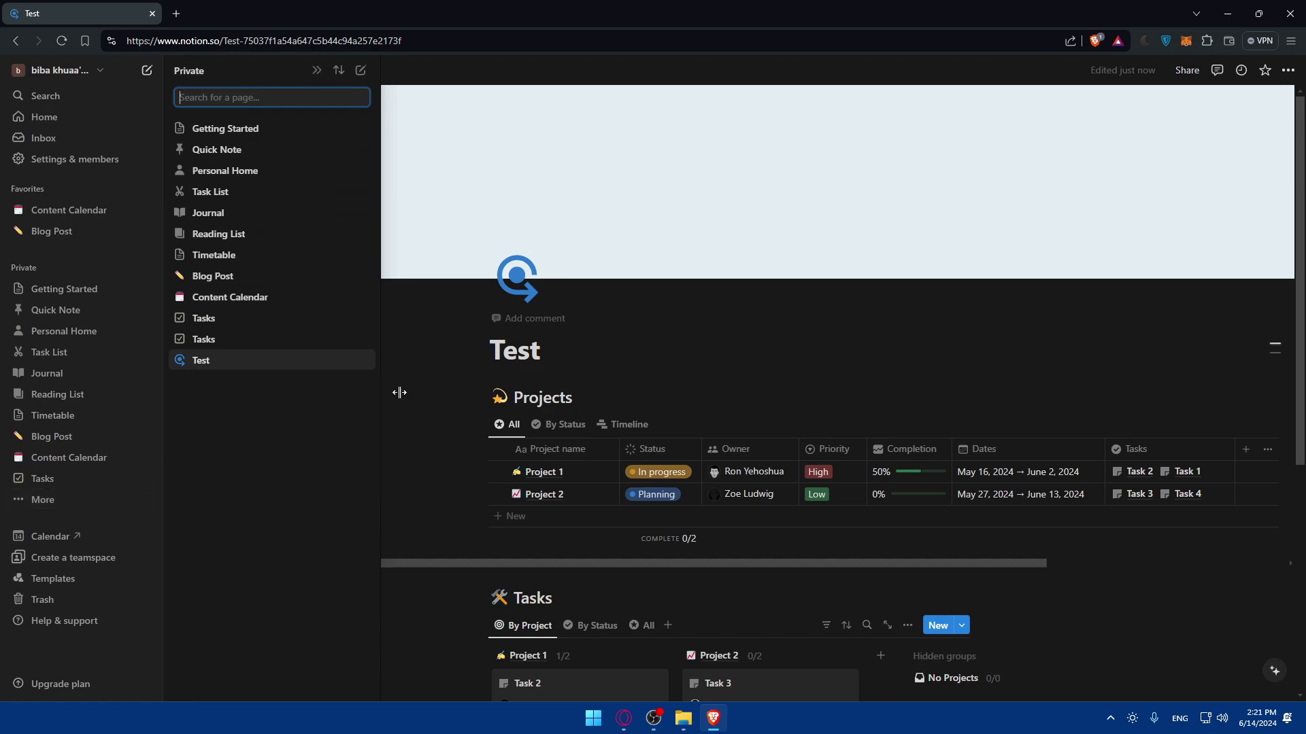
click(614, 365)
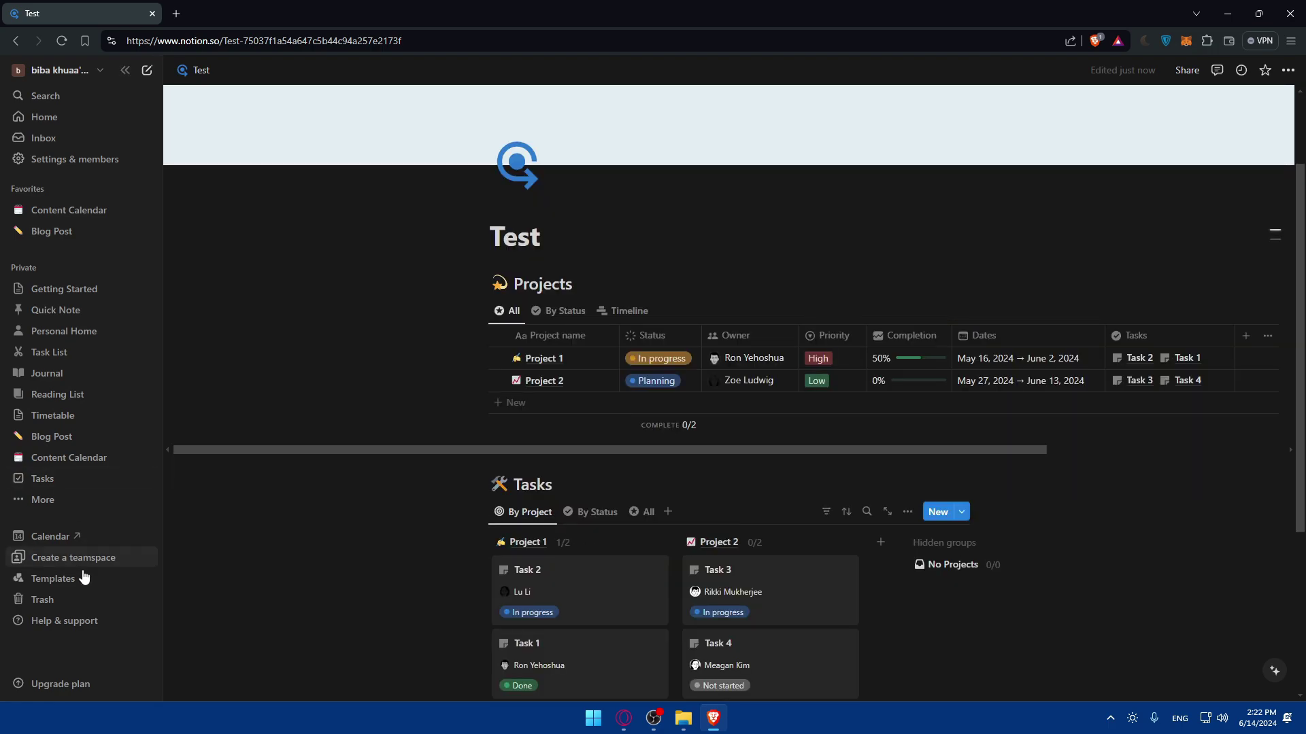
Search the template gallery for "database".
click(53, 578)
click(141, 151)
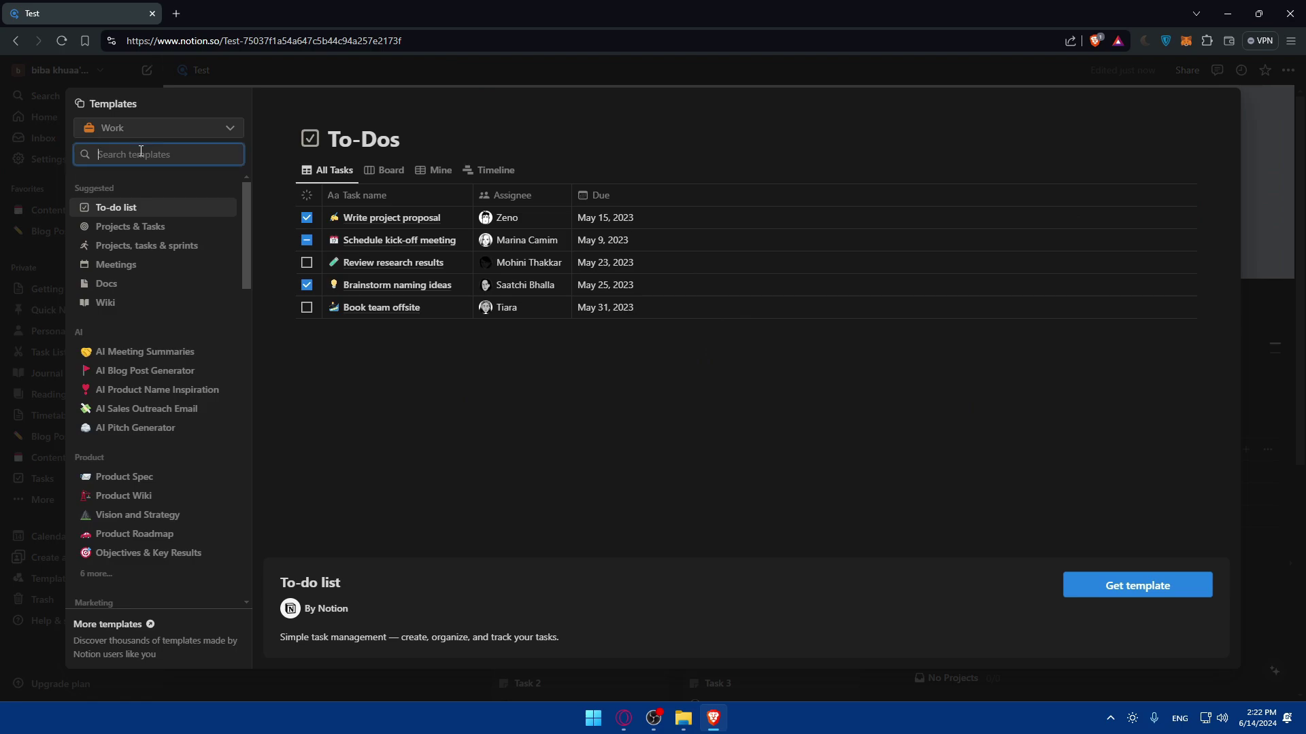
text(data)
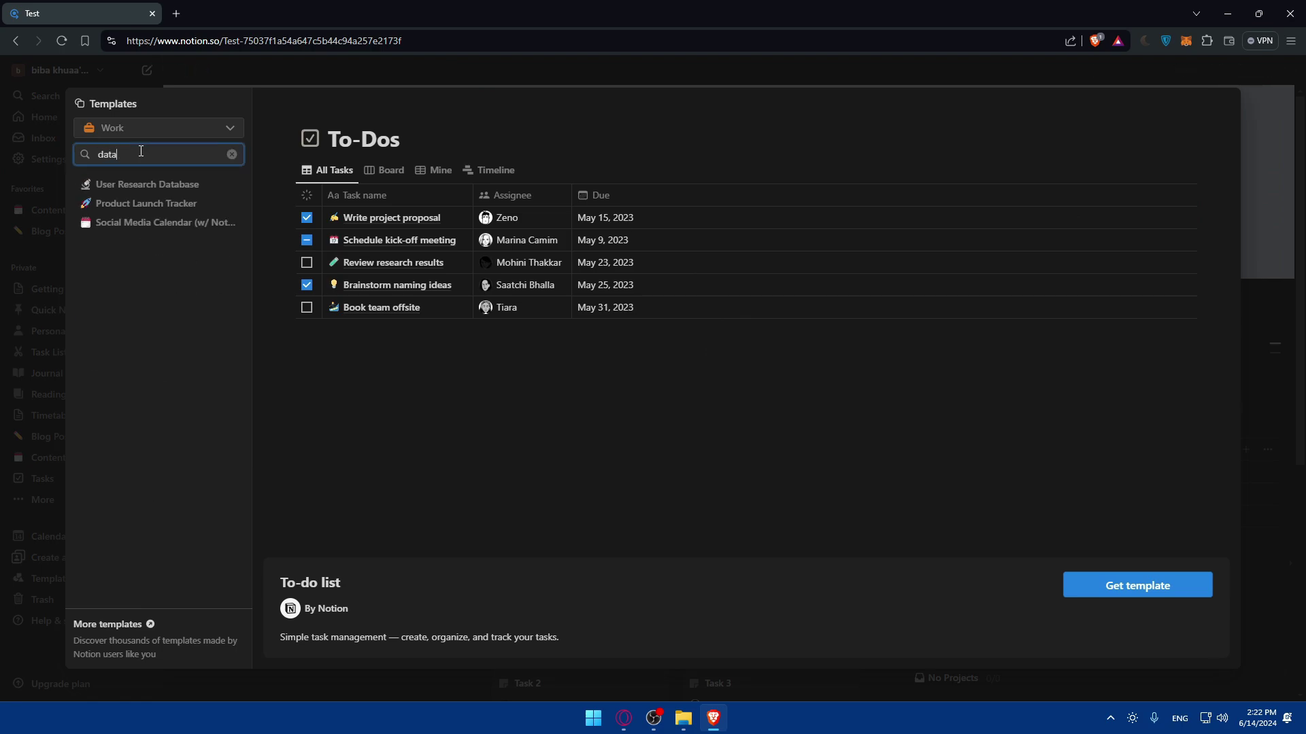
text(base)
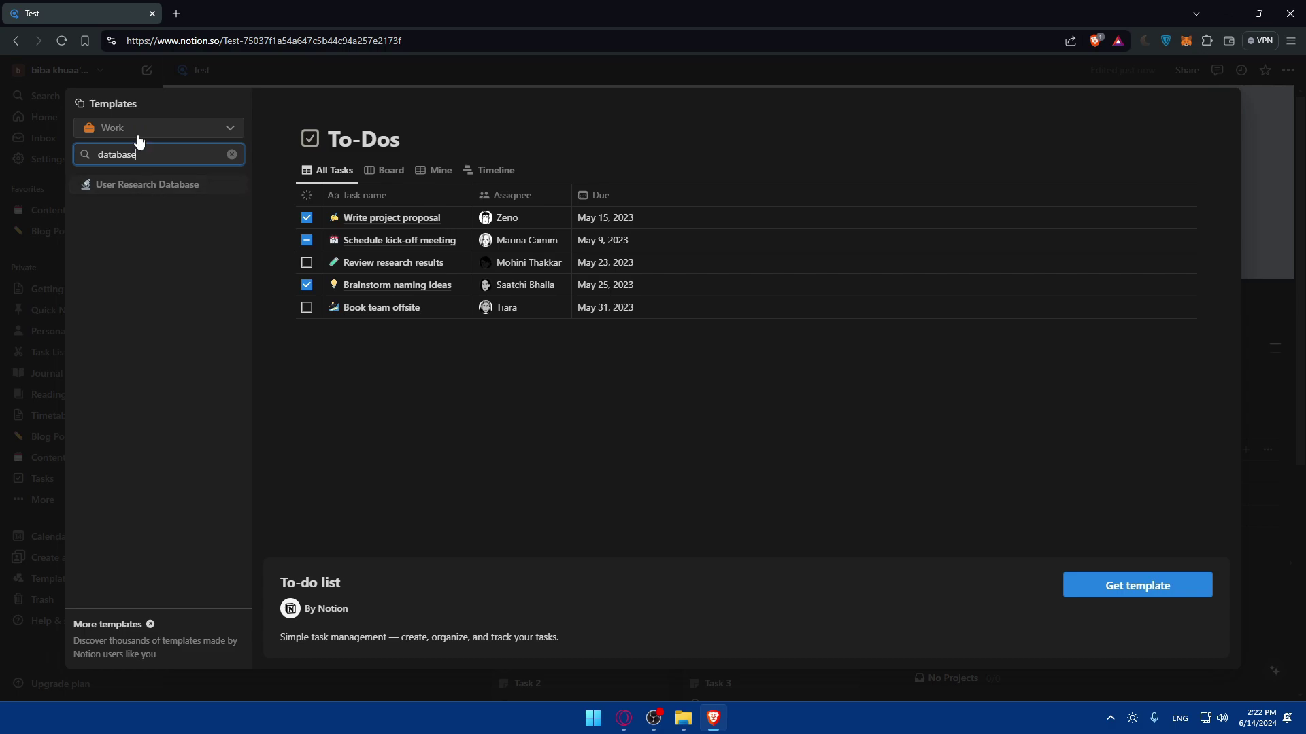
Check the "database" template results in the School, Personal, Projects, Wiki and Docs categories.
click(140, 130)
click(140, 170)
click(149, 129)
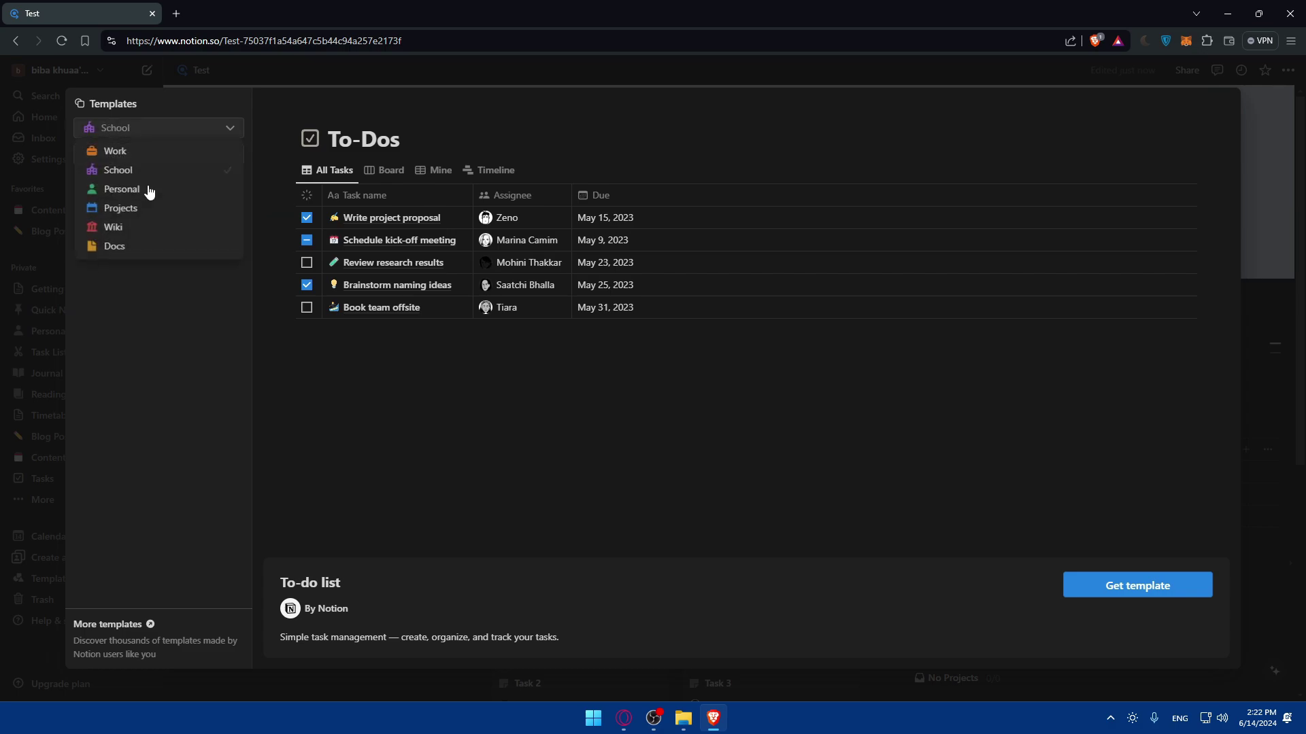
click(149, 190)
click(157, 130)
click(155, 208)
click(152, 130)
click(150, 227)
click(151, 130)
click(149, 244)
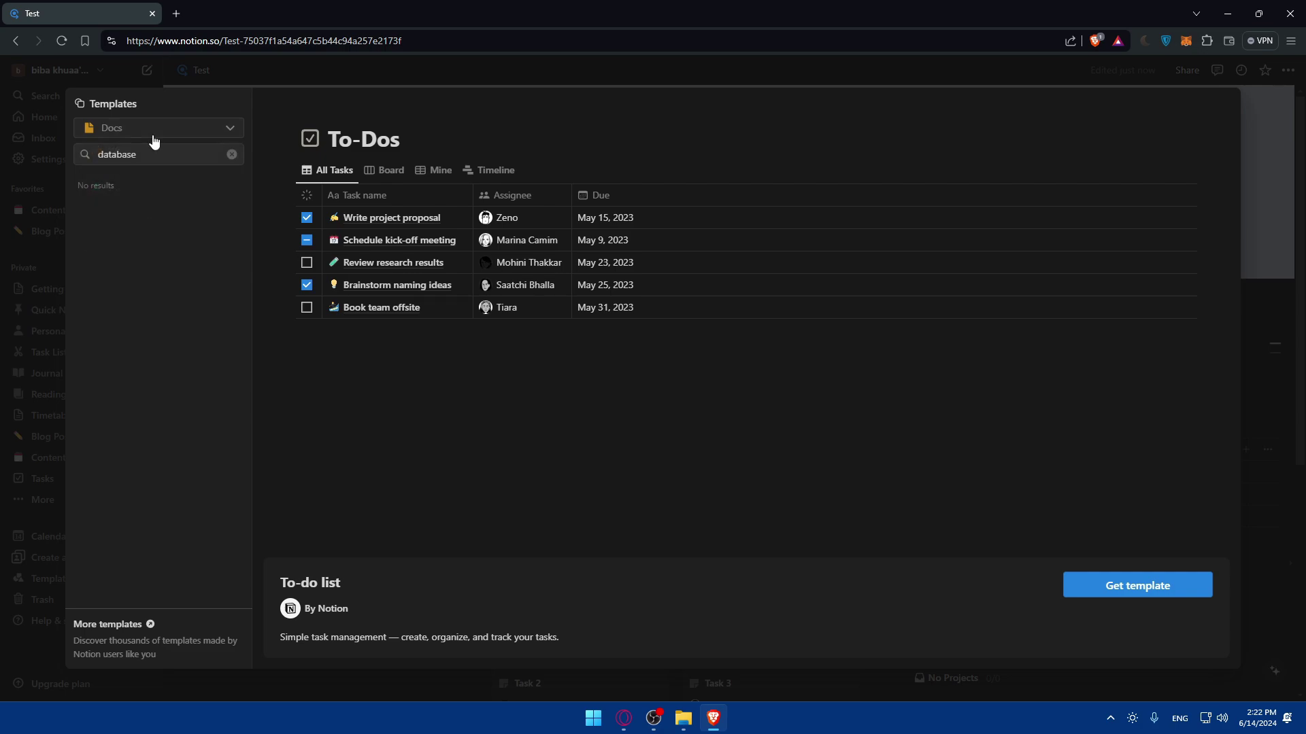
click(152, 131)
click(146, 227)
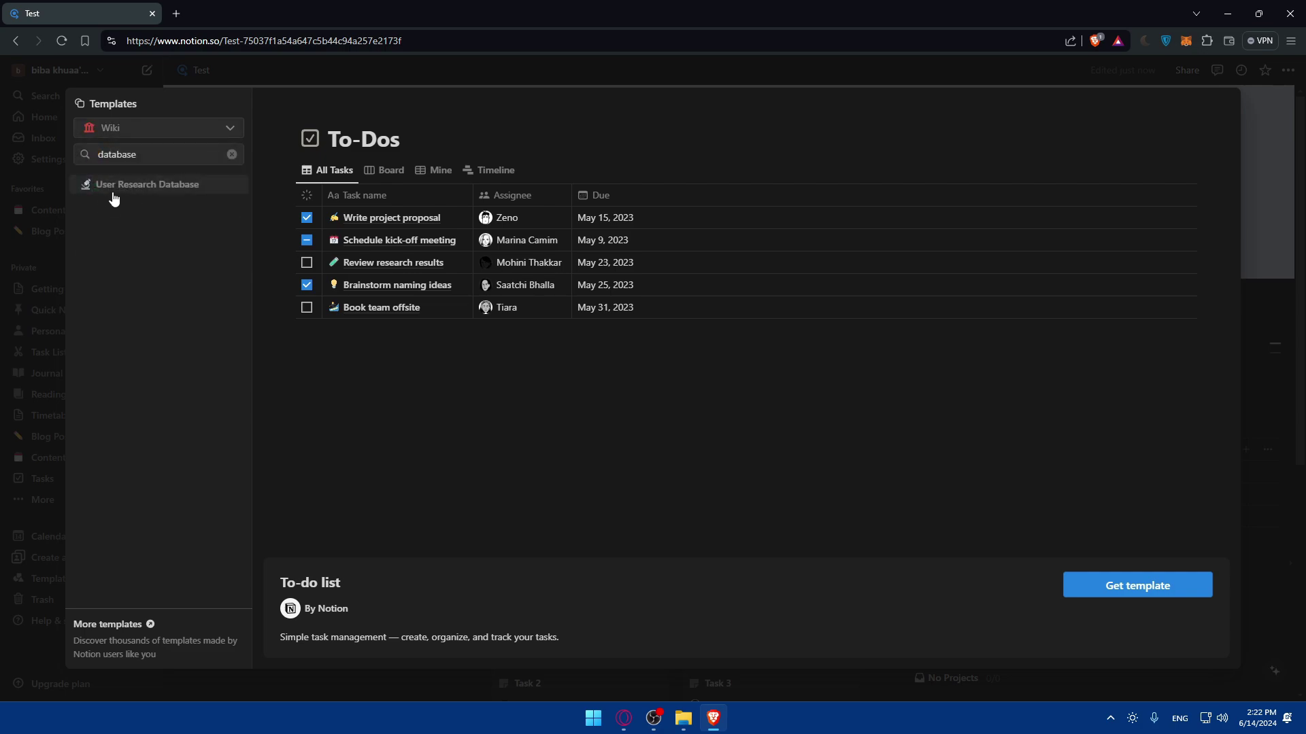
Set the template category back to Work and add the User Research Database template to the workspace.
click(121, 130)
click(116, 151)
click(146, 194)
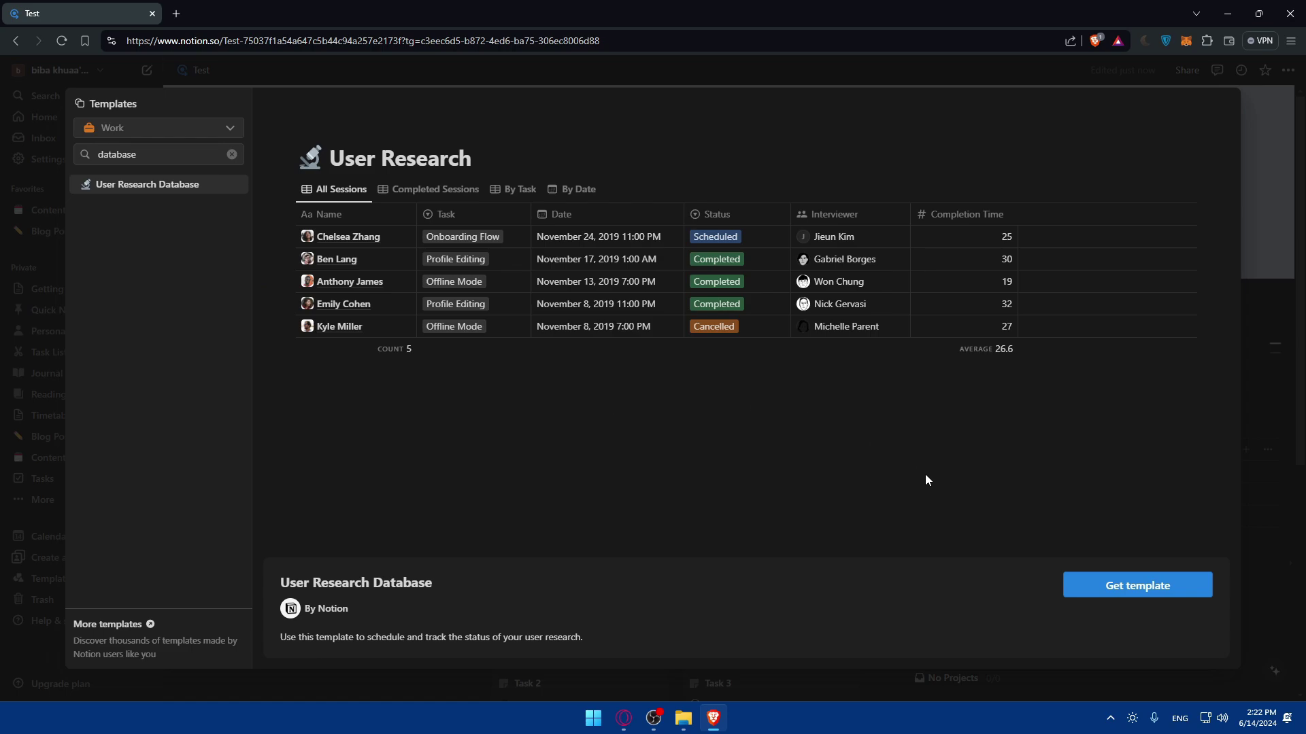
click(1130, 586)
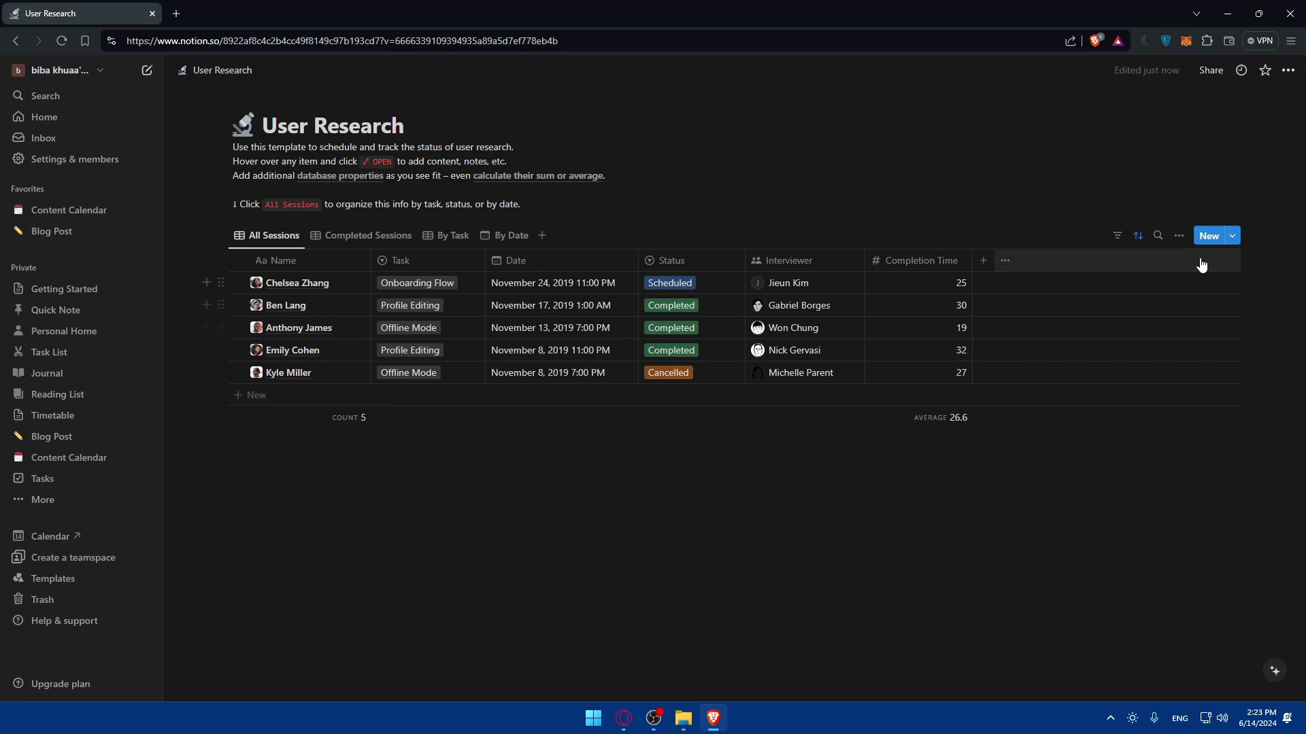
Add two blank entries to the User Research database and view the All Sessions view options.
click(1229, 237)
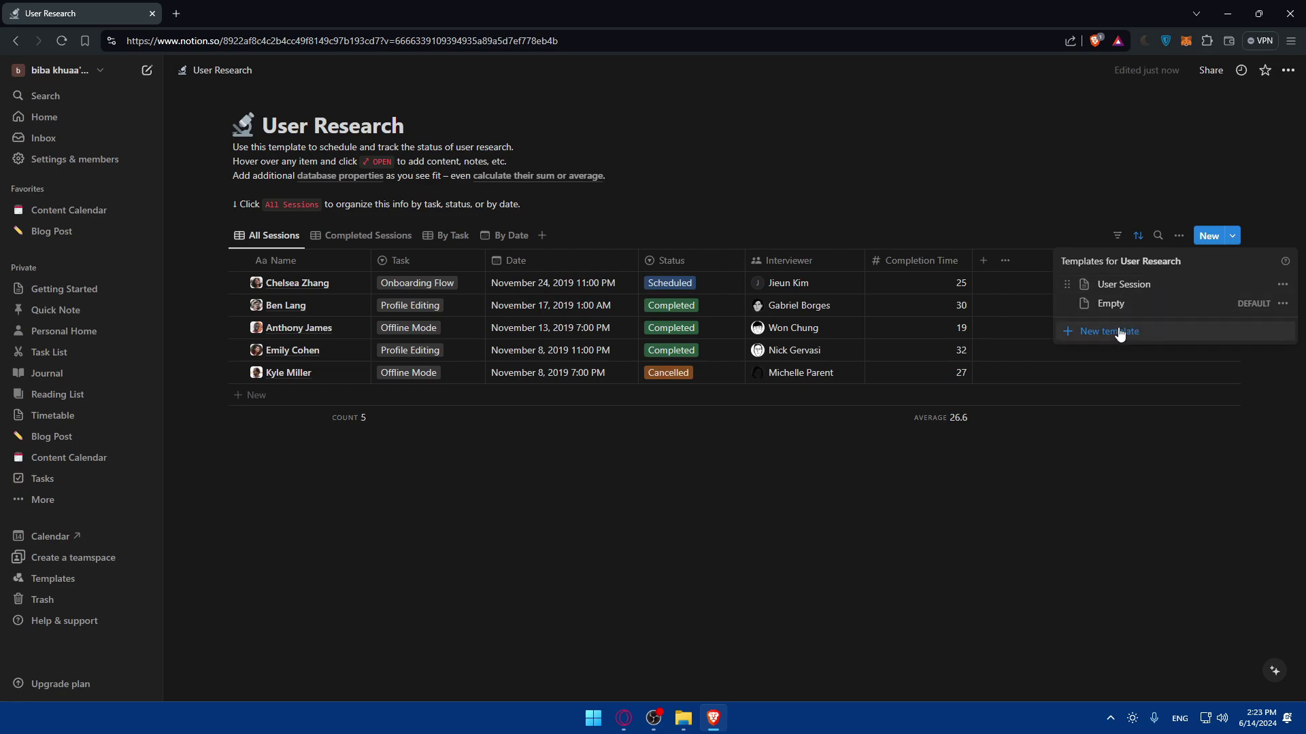
click(1207, 236)
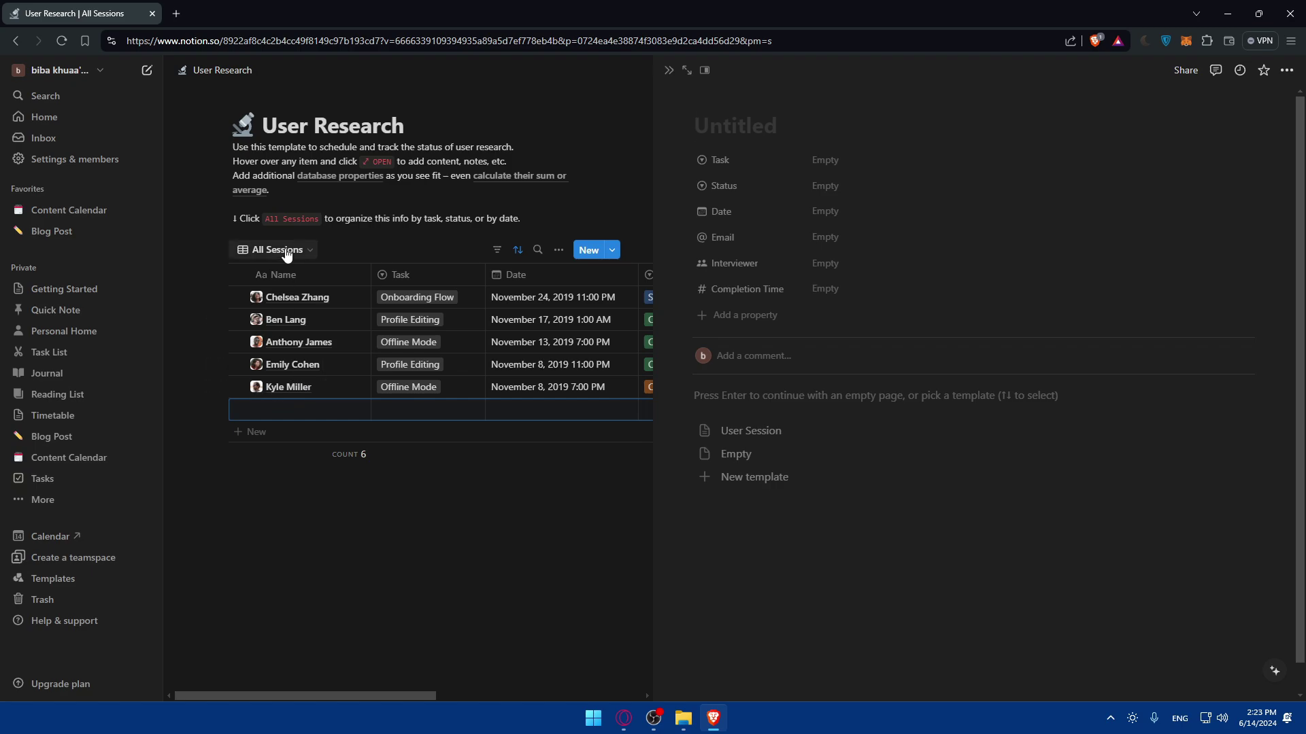
click(640, 160)
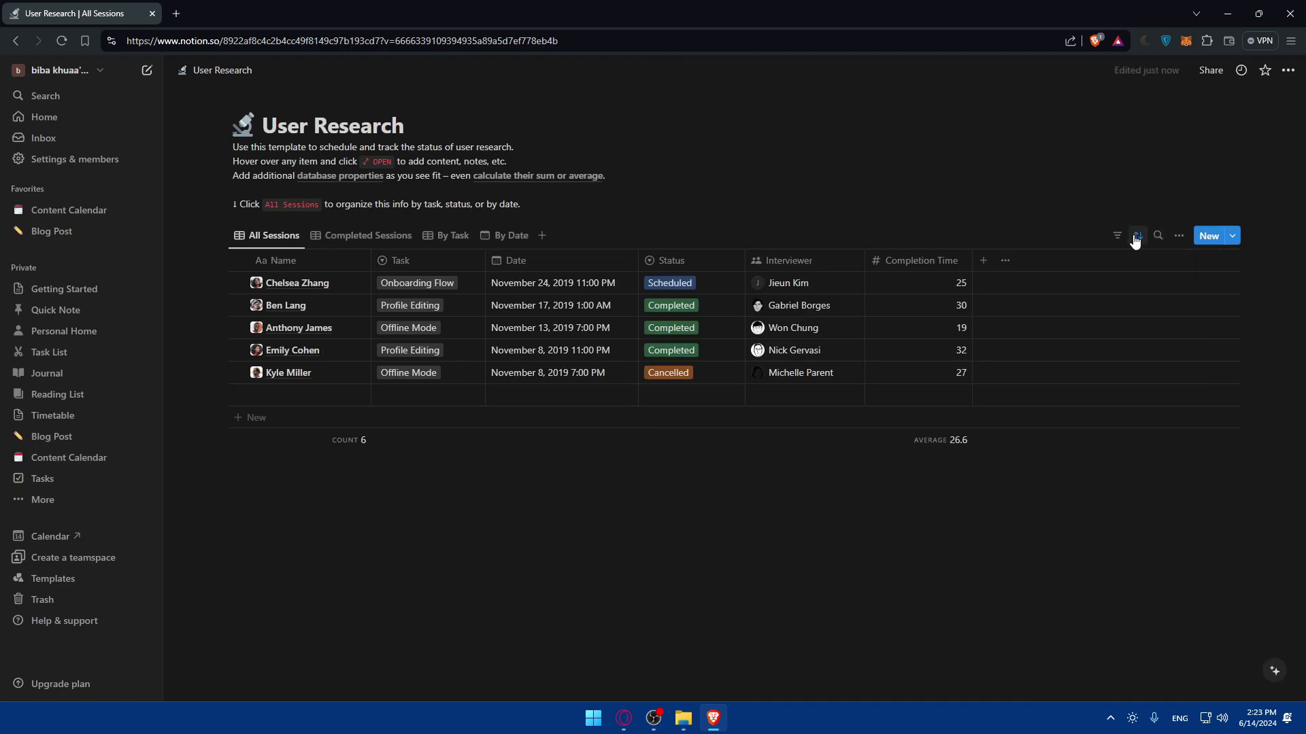
click(1208, 235)
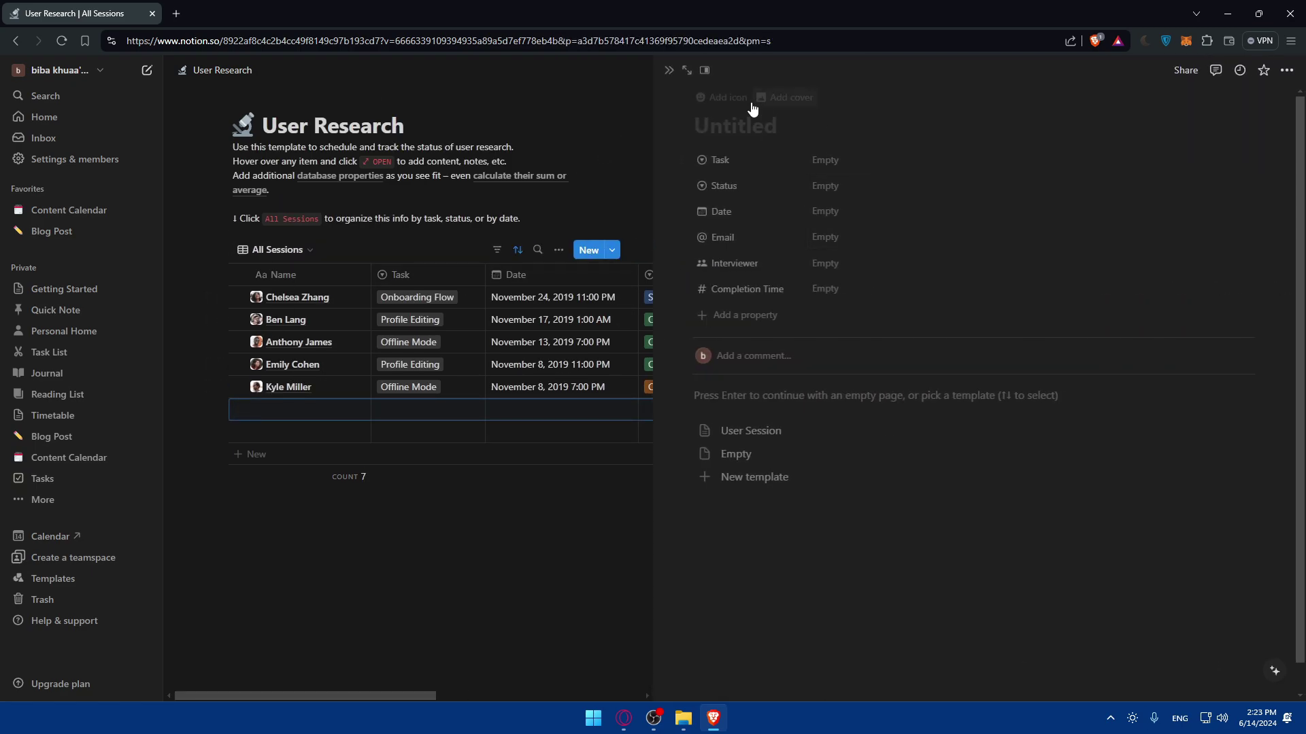
click(668, 71)
click(1170, 235)
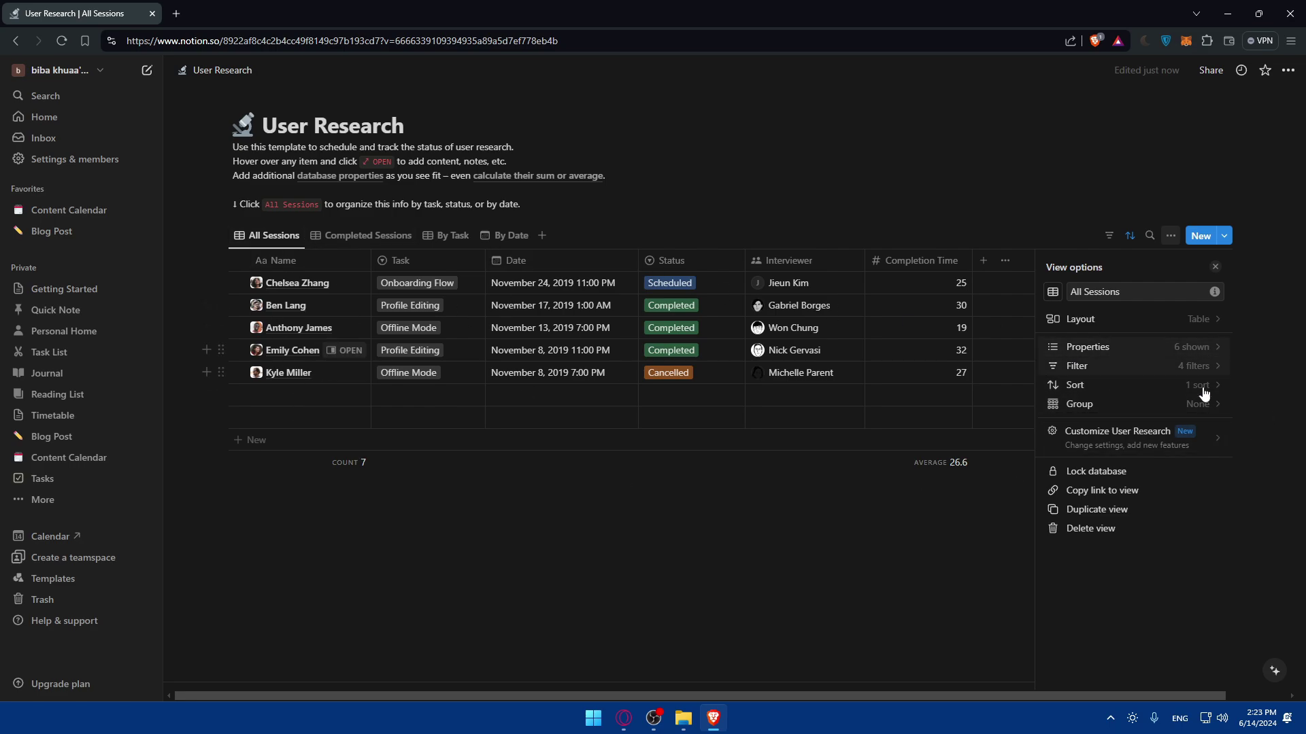
click(327, 483)
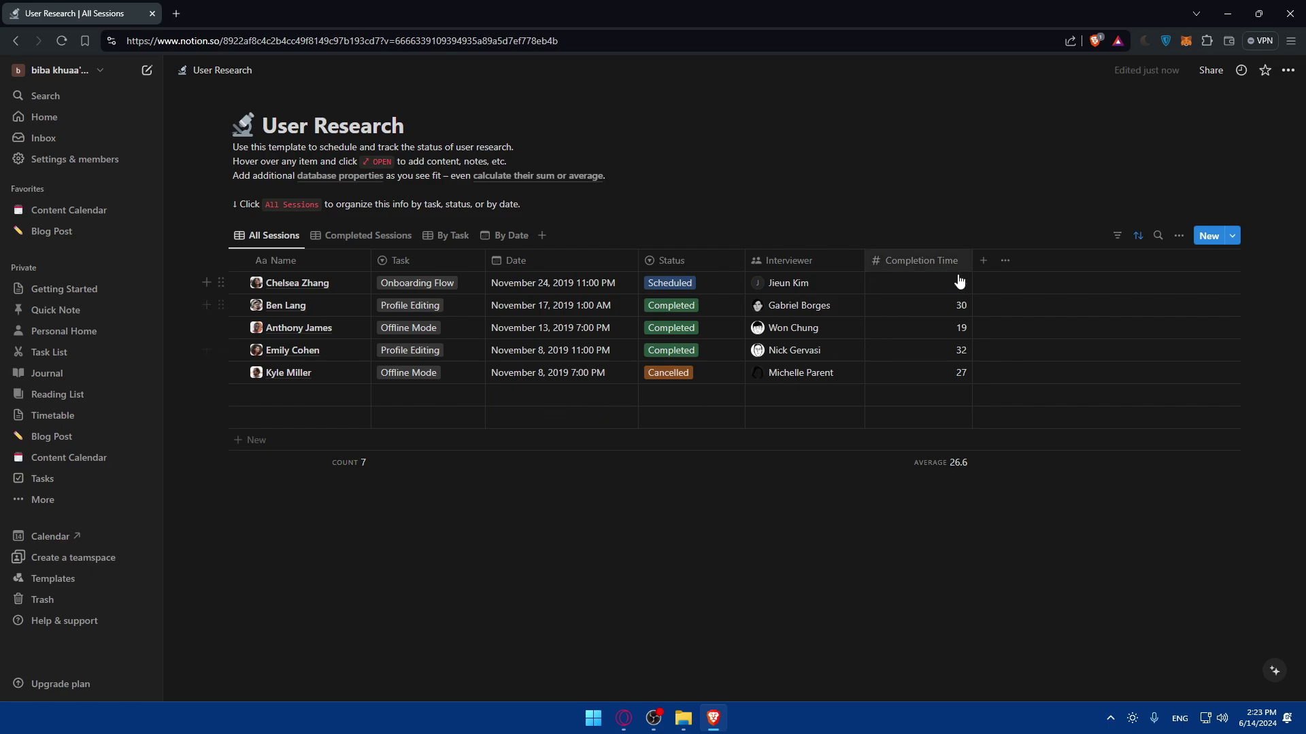
Examine the AI Autofill, basic type and connection options available for a new property in the User Research database.
click(983, 261)
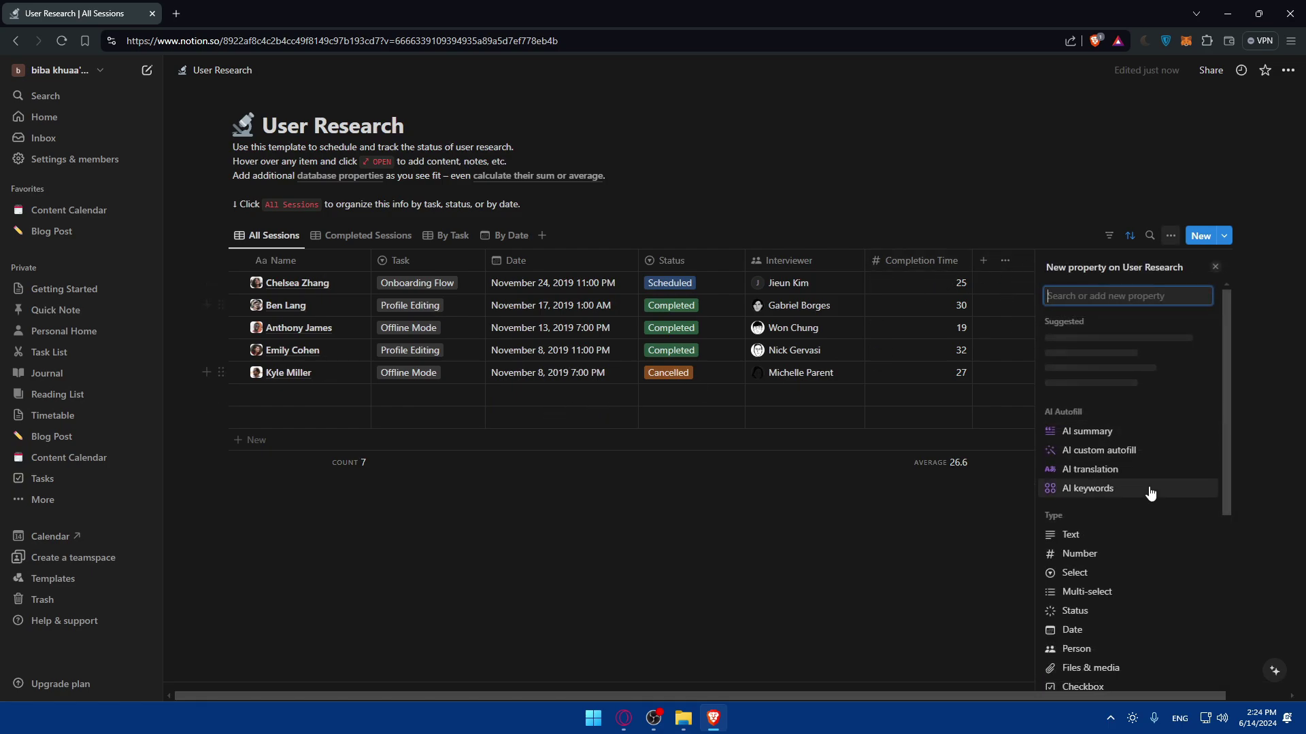
scroll(1151, 492, down, 5)
scroll(1148, 488, up, 5)
scroll(1105, 476, down, 2)
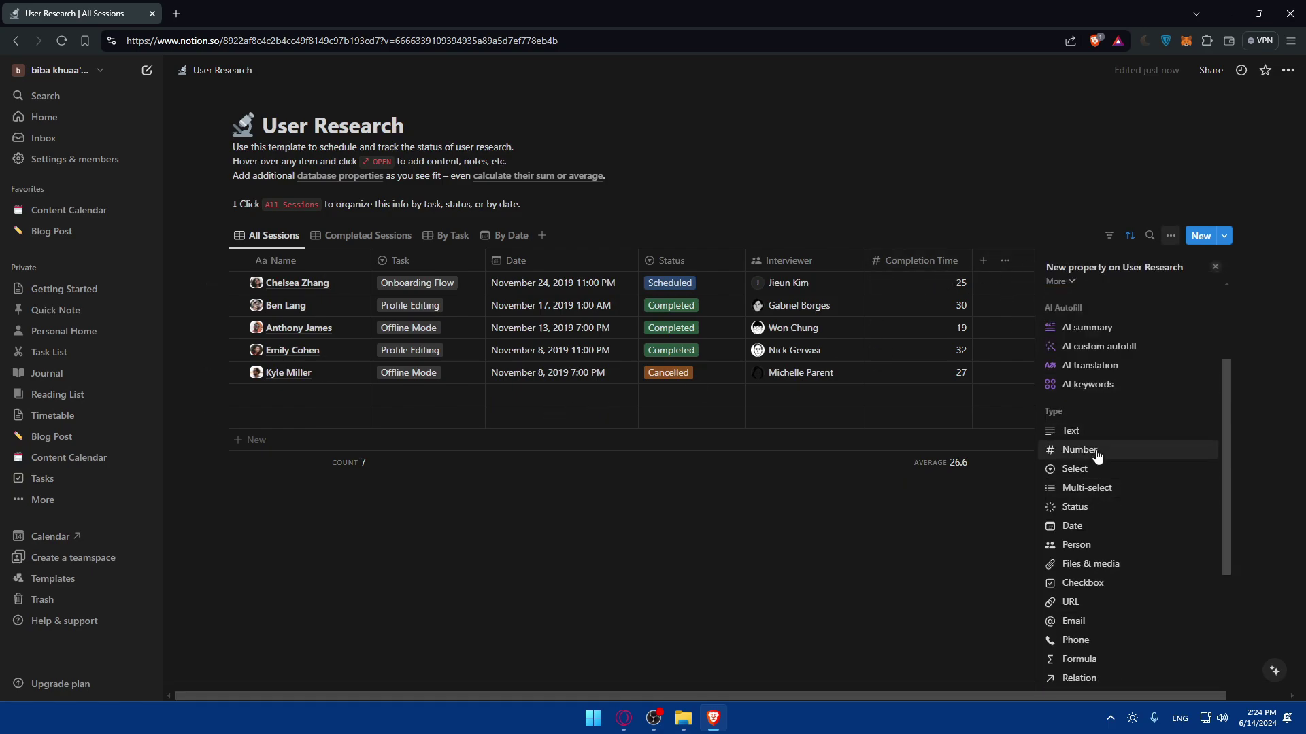
scroll(1100, 470, down, 2)
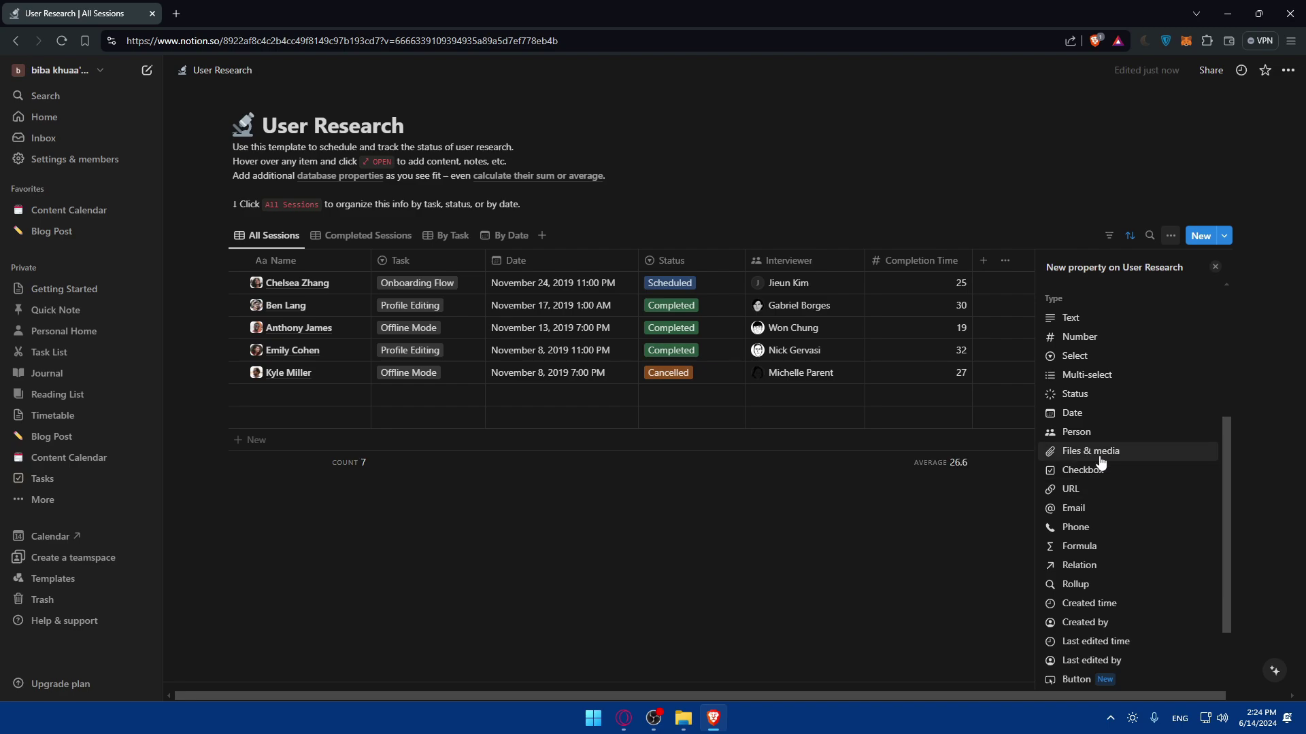
scroll(1100, 469, down, 2)
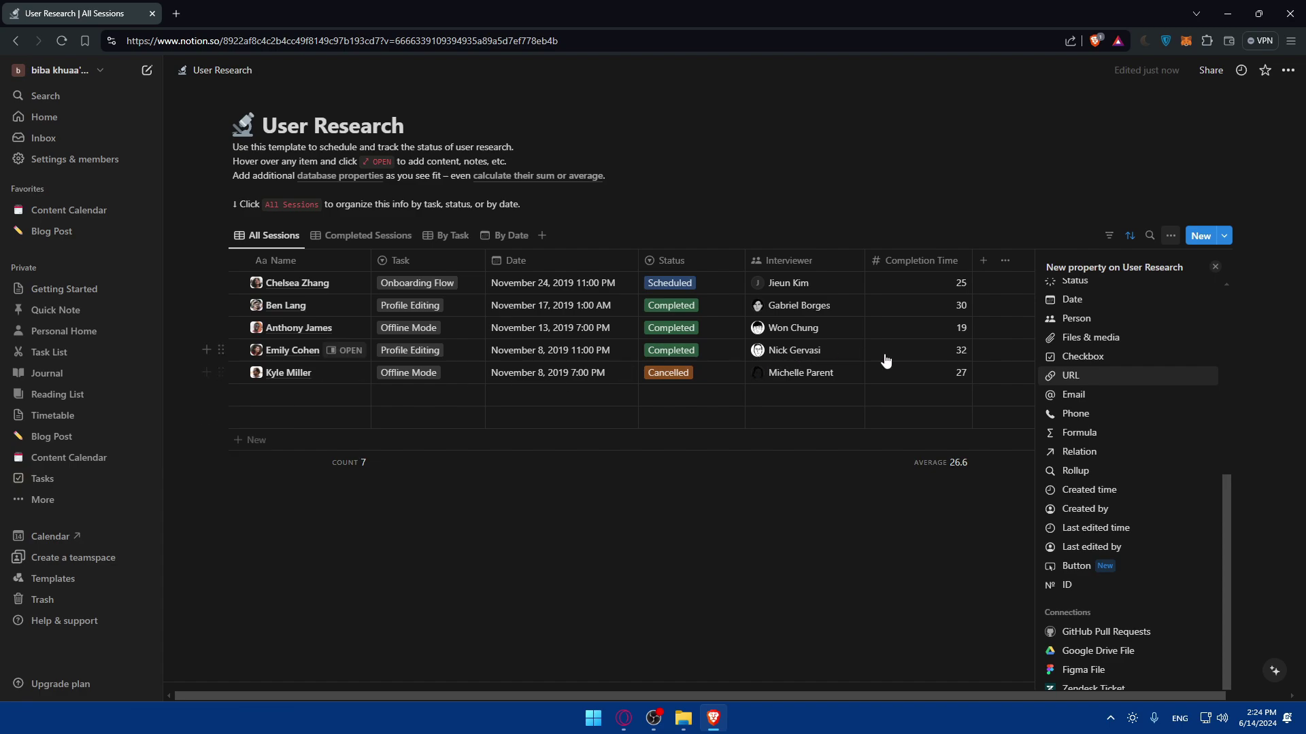
scroll(1088, 387, up, 6)
scroll(1094, 408, down, 5)
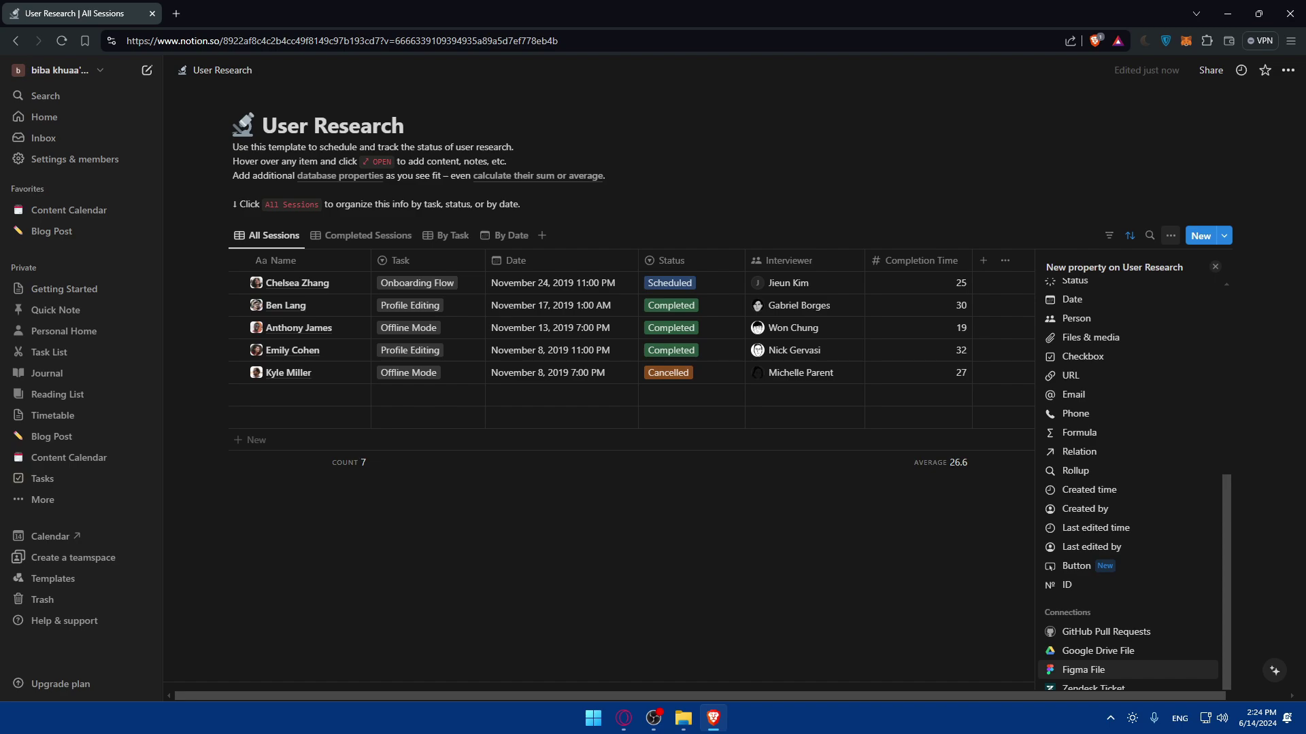
text(--)
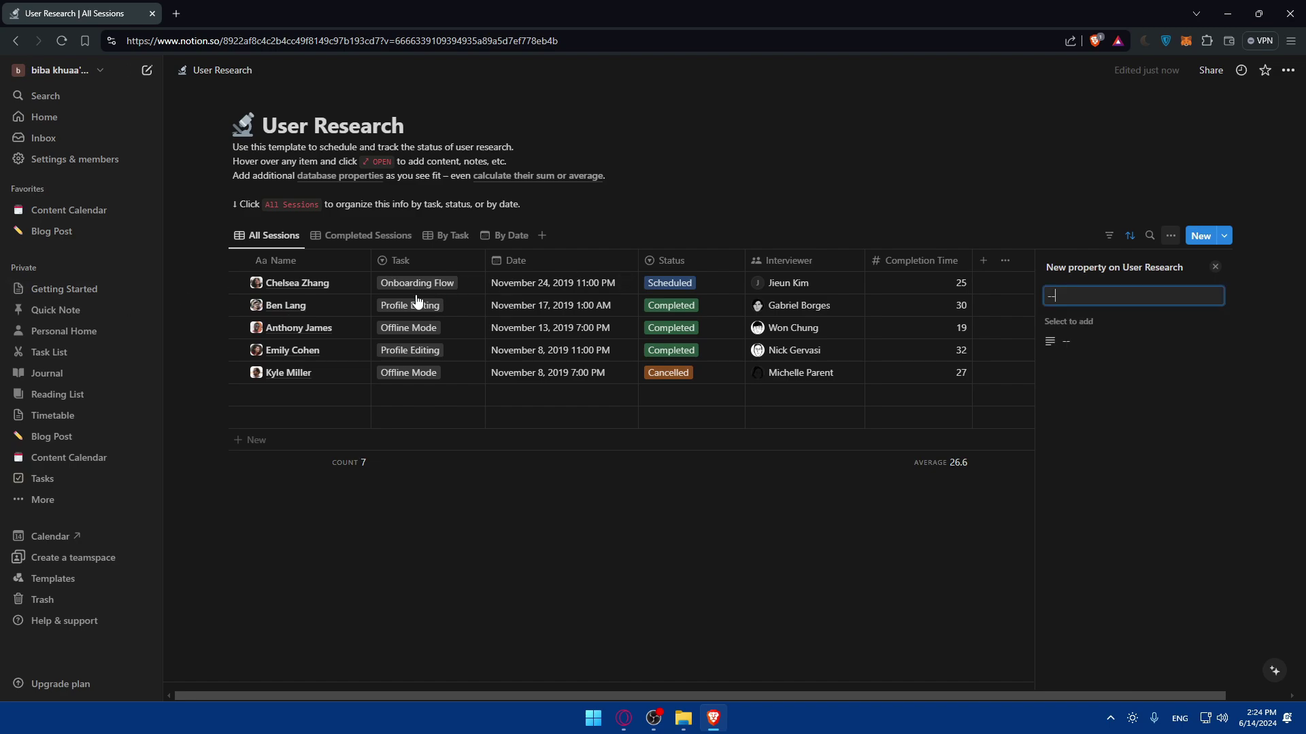
key(BackSpace)
key(BackSpace)
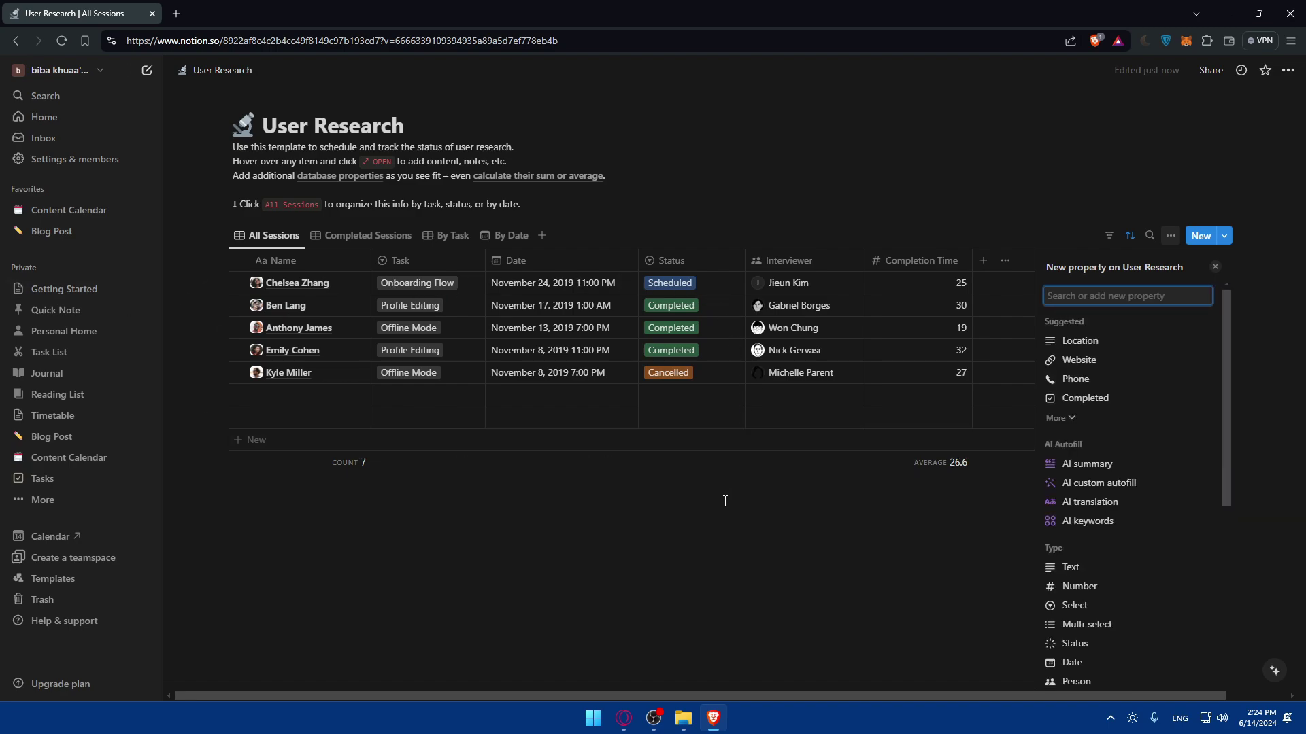
click(725, 501)
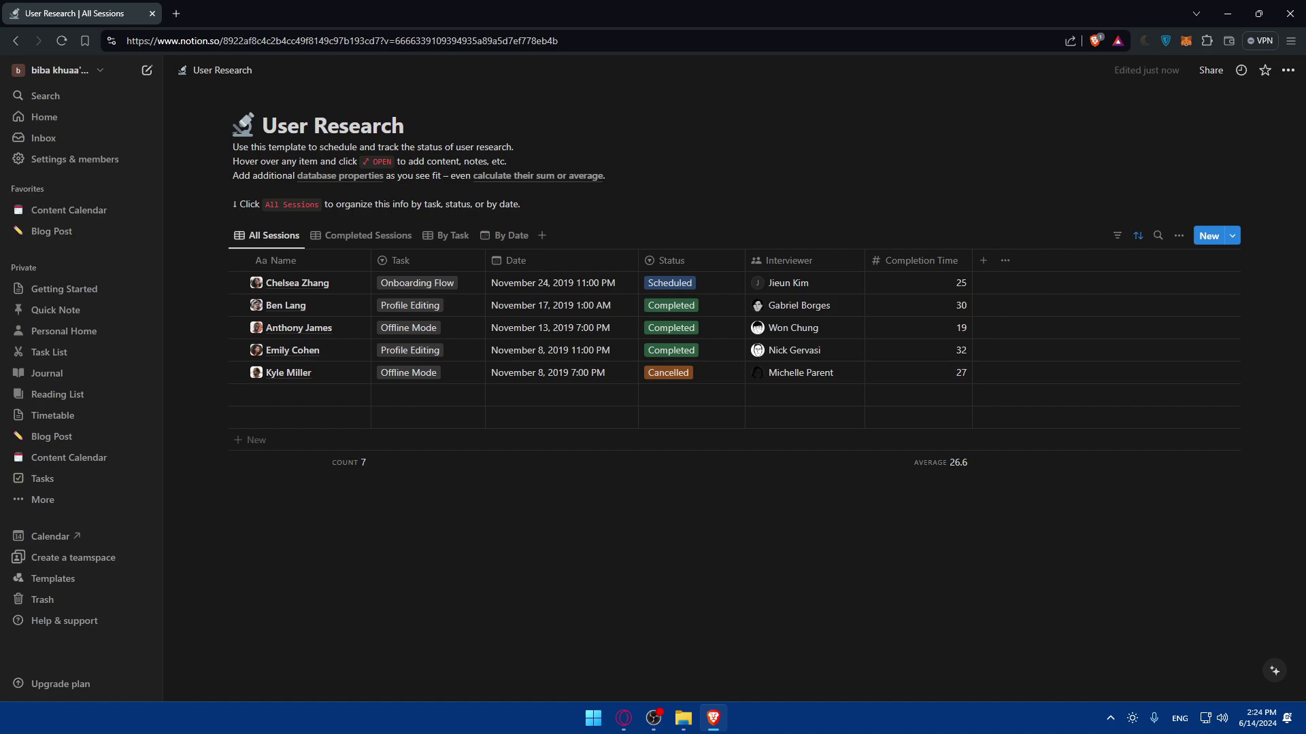
Show the All Sessions filters, view the Date sort's property options, and check the Completed Sessions view before returning to All Sessions.
click(1119, 238)
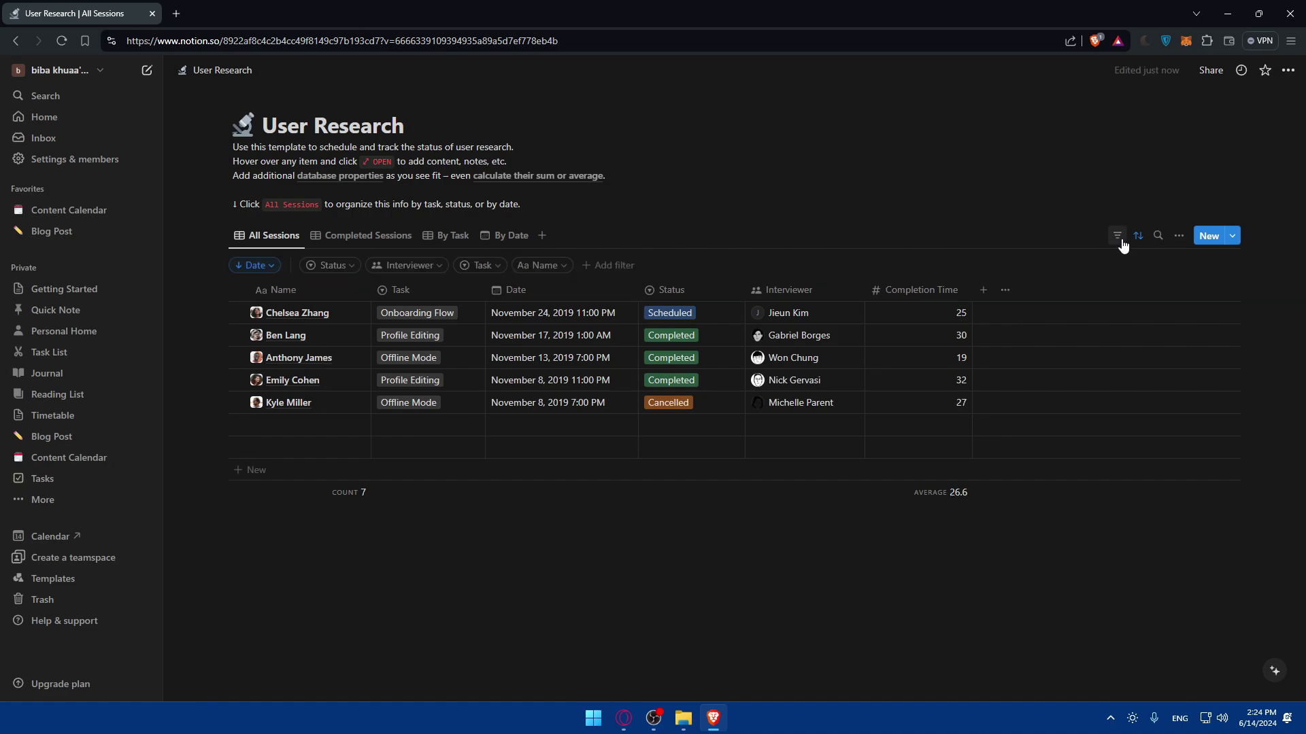
click(265, 269)
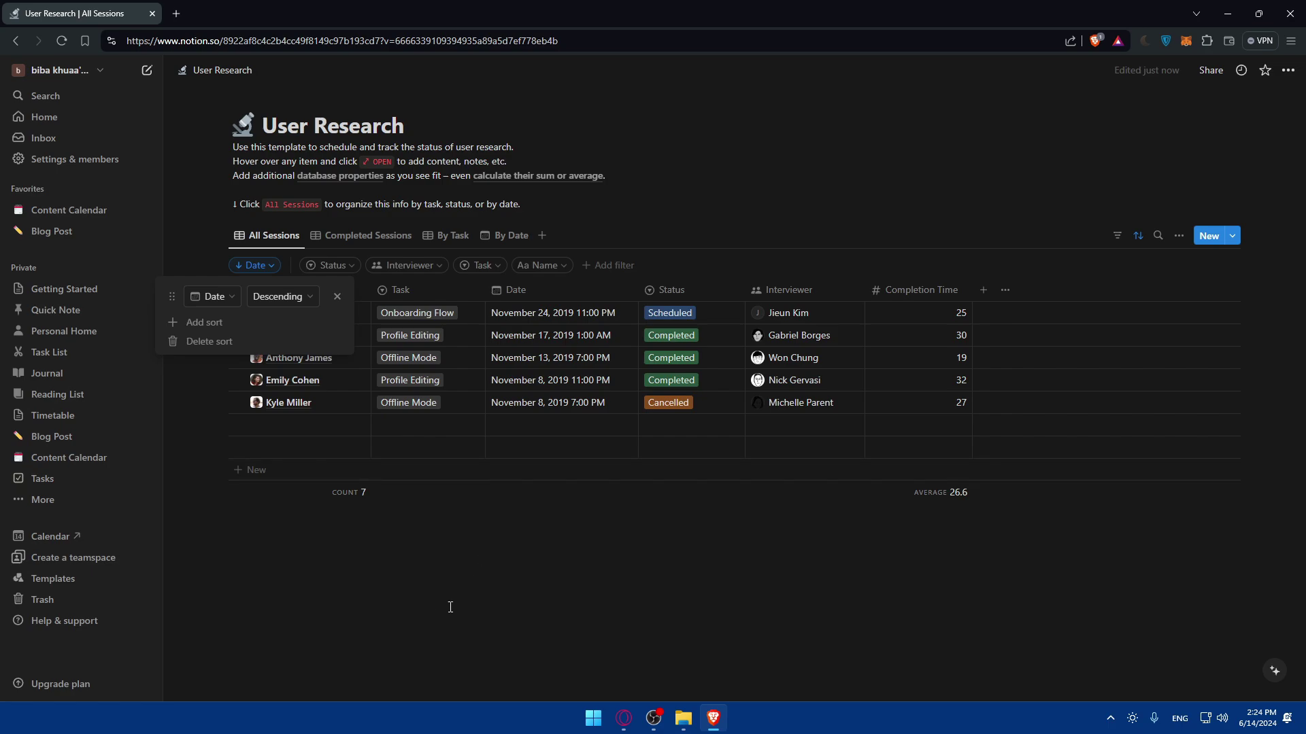
click(215, 297)
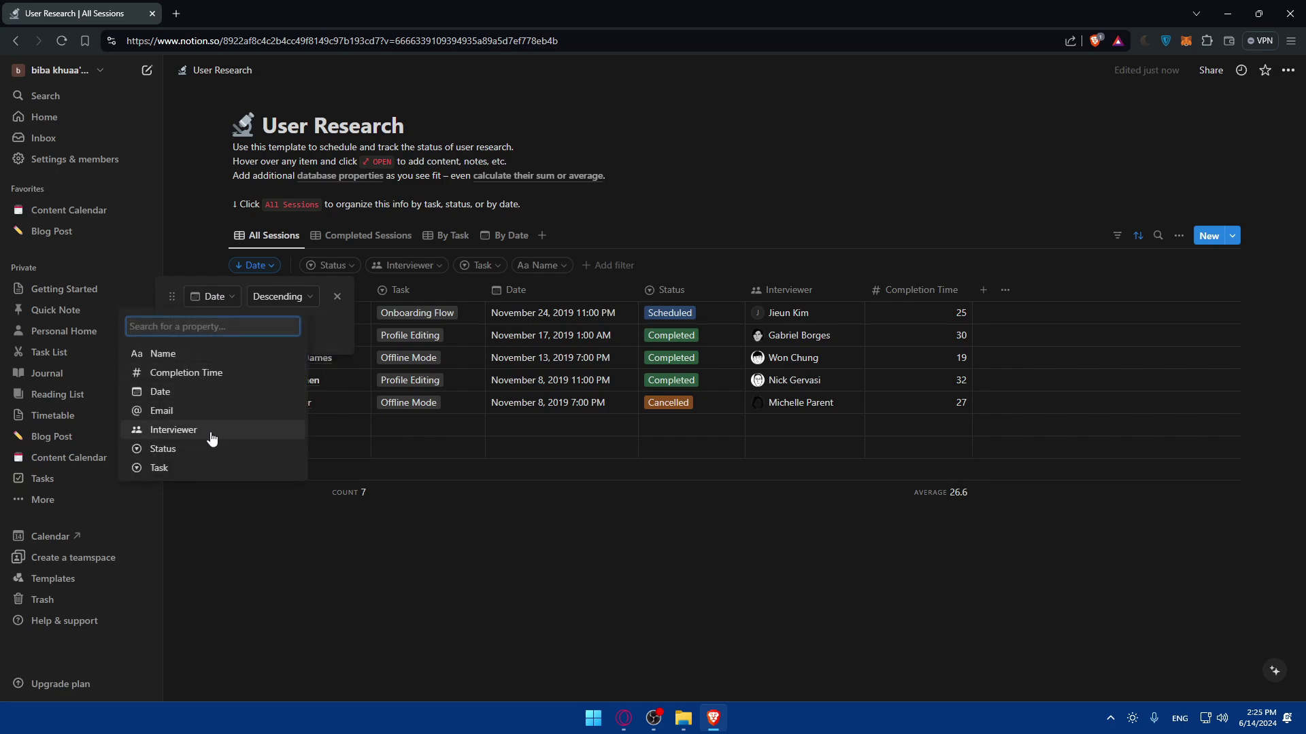
click(250, 542)
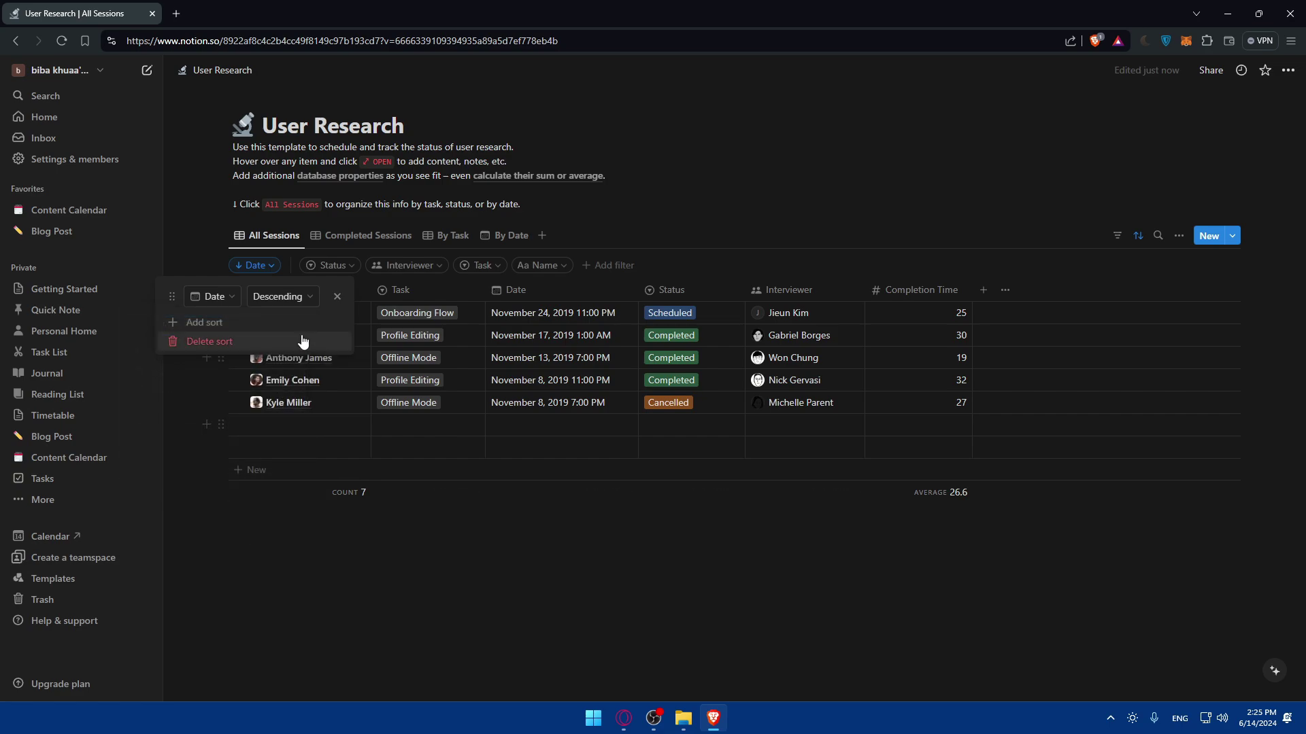
click(481, 539)
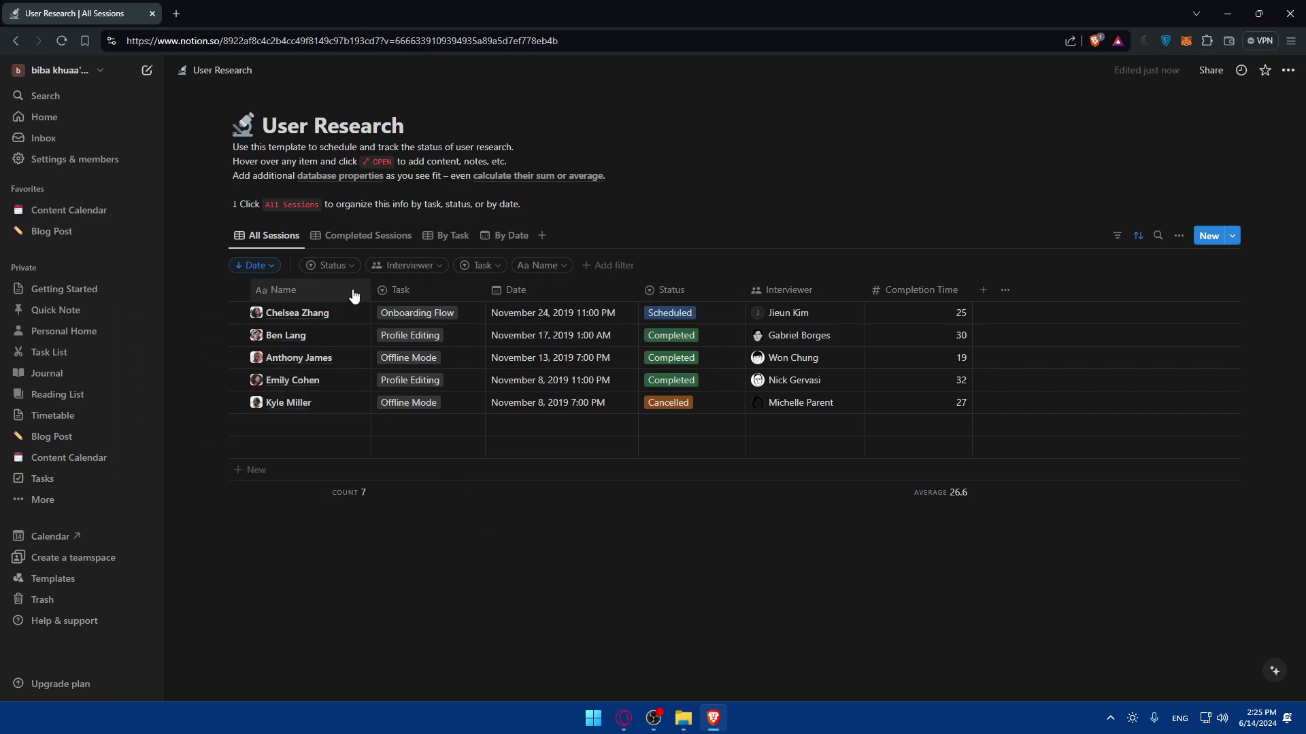
click(364, 238)
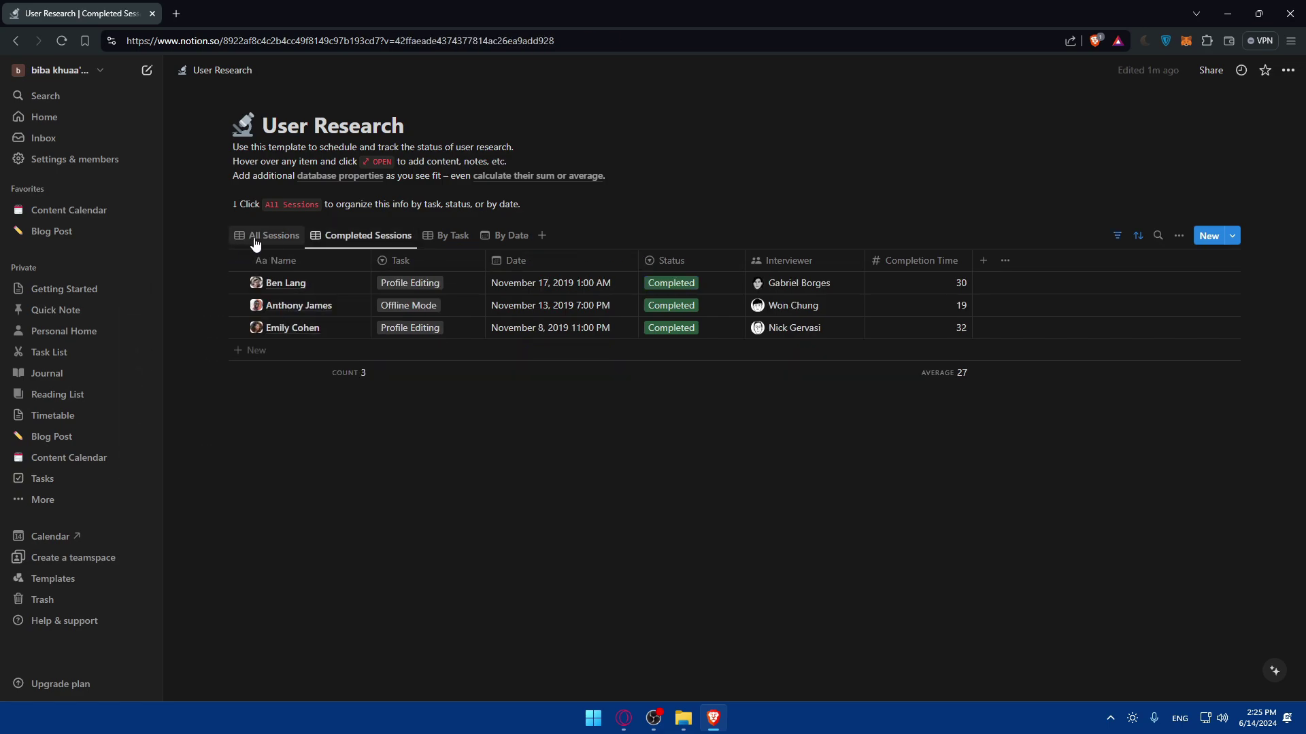
click(255, 238)
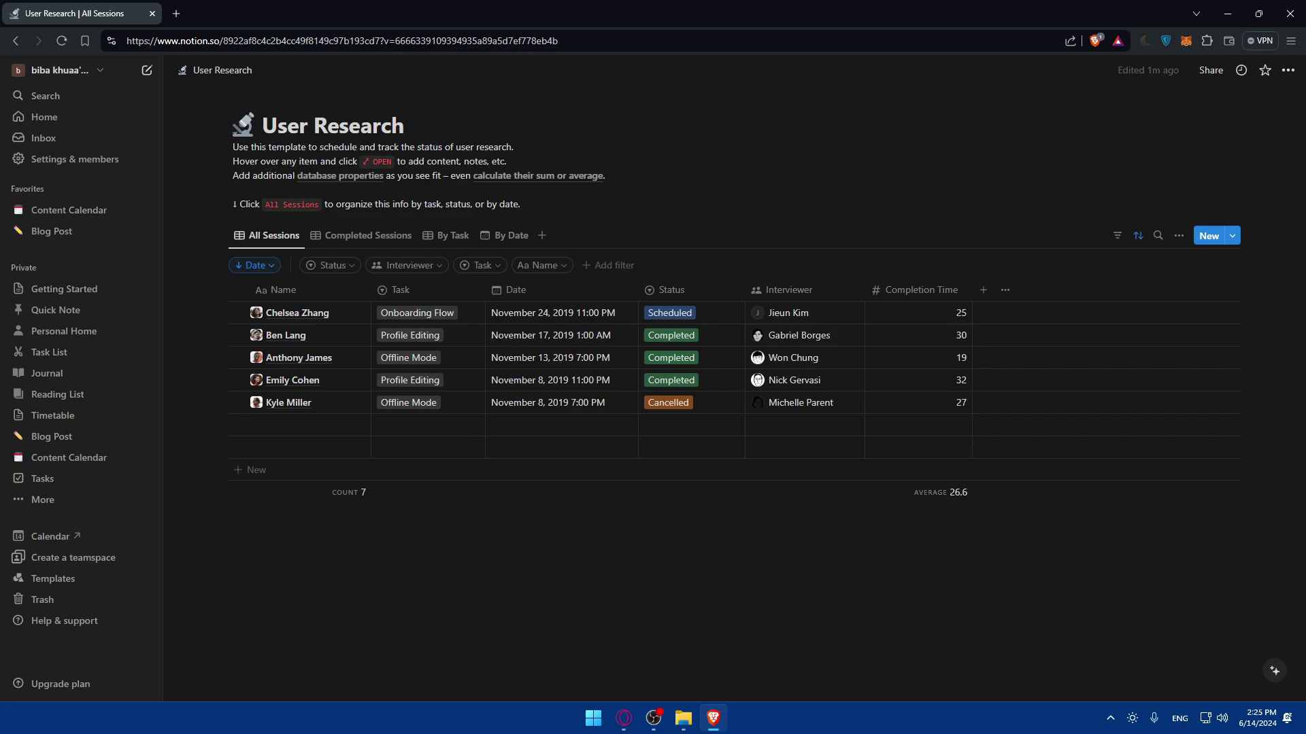
View the access levels available for sharing the User Research page, leaving it set to Invite only.
click(1211, 71)
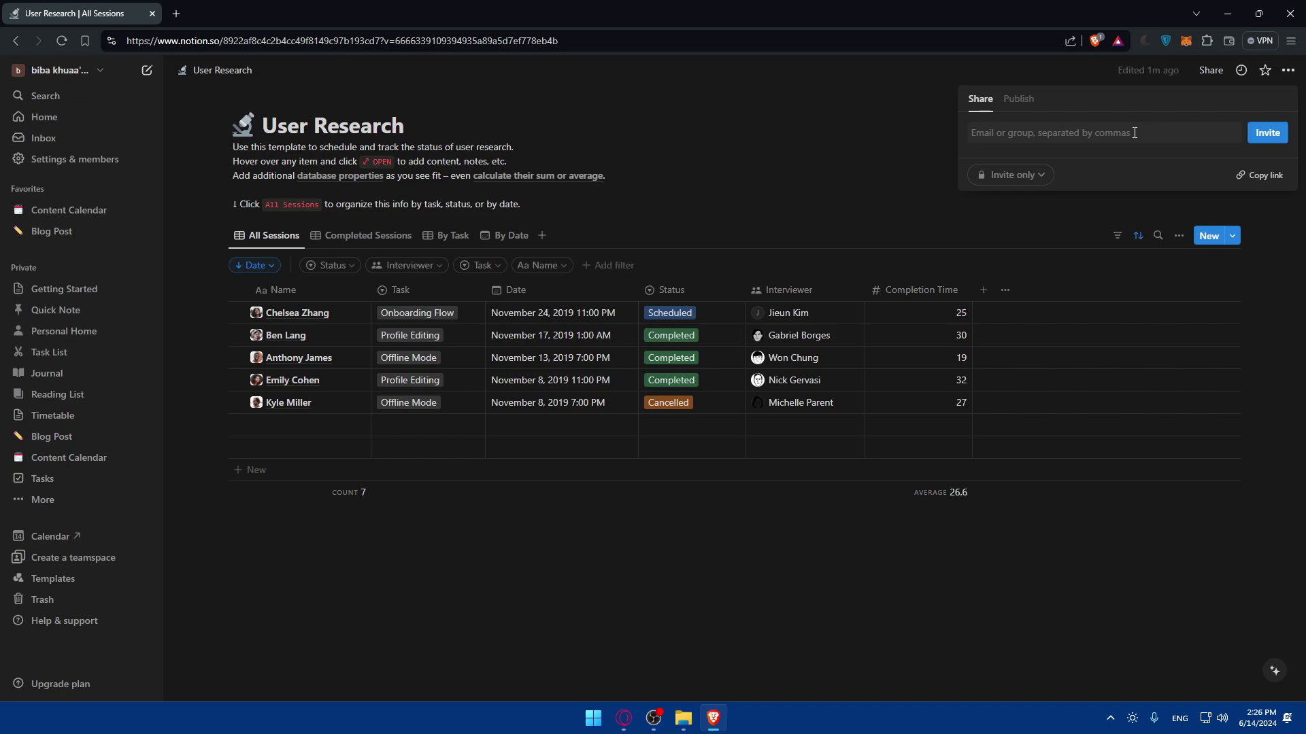
click(1037, 171)
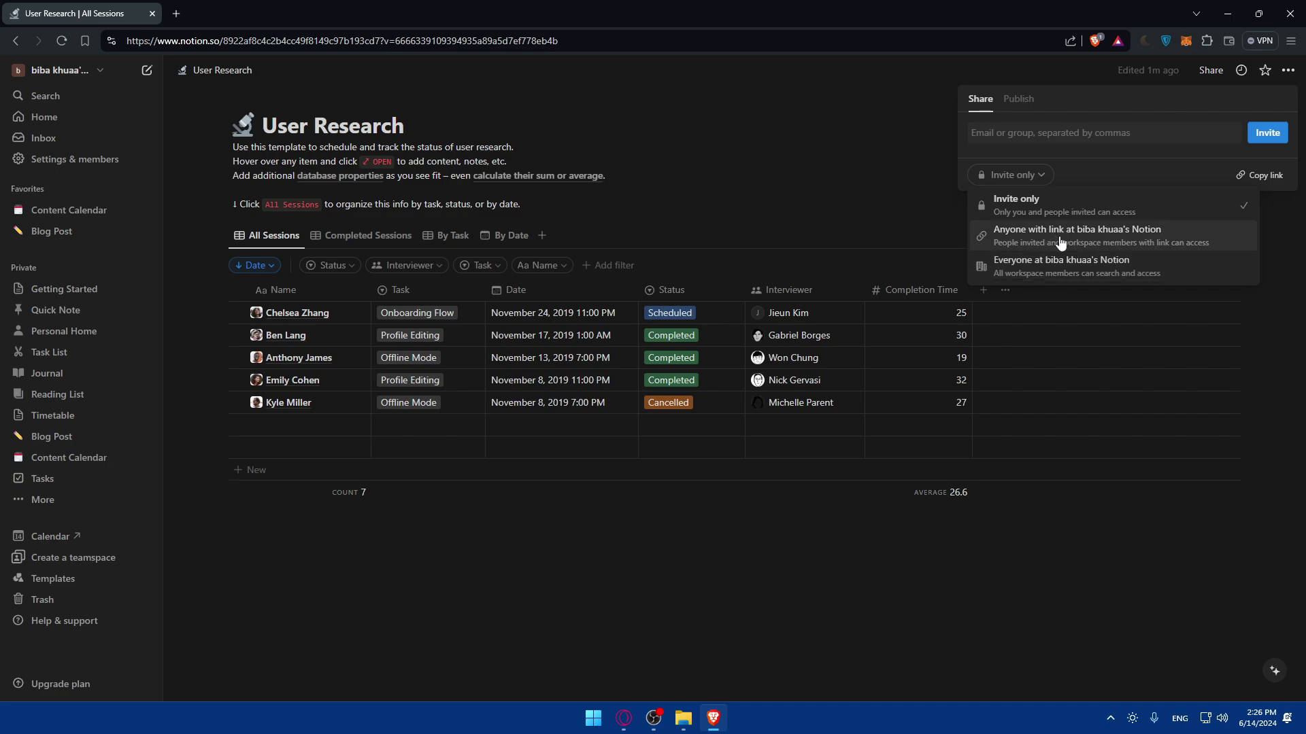
key(Escape)
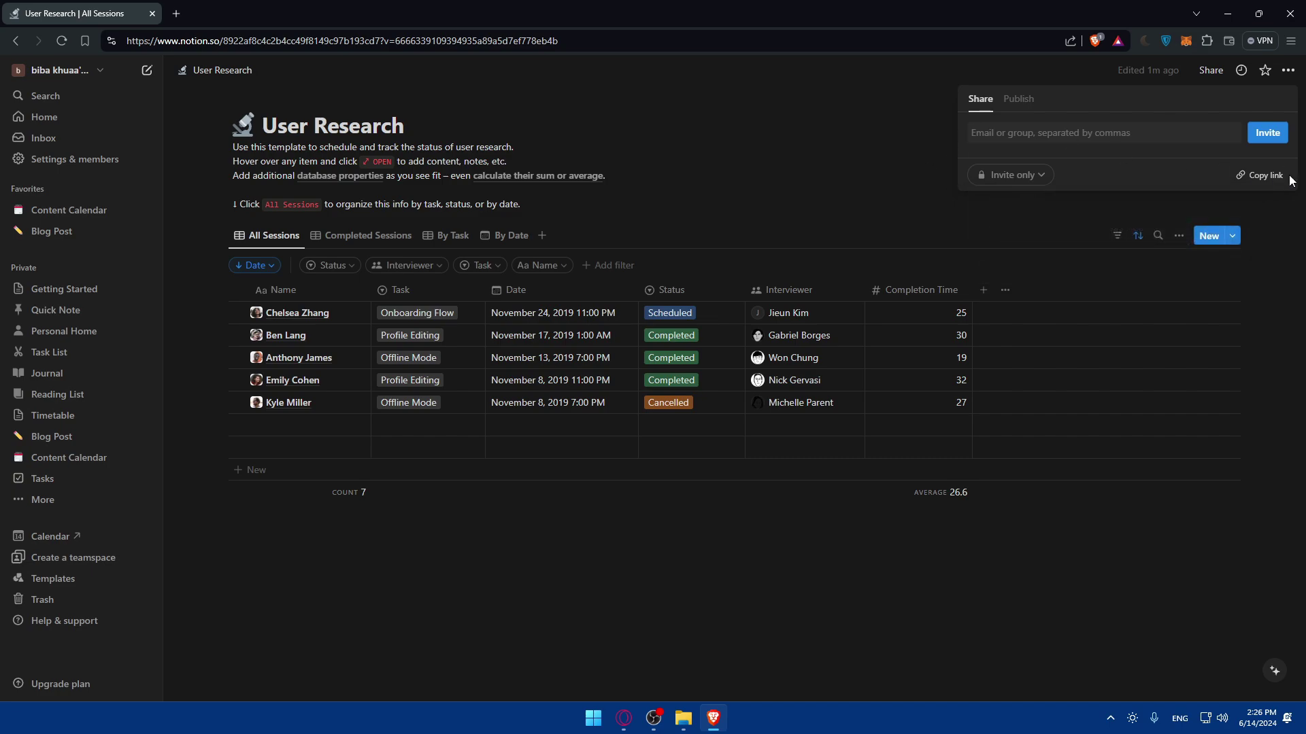
Publish the User Research page to the web and select its public site link.
click(1033, 100)
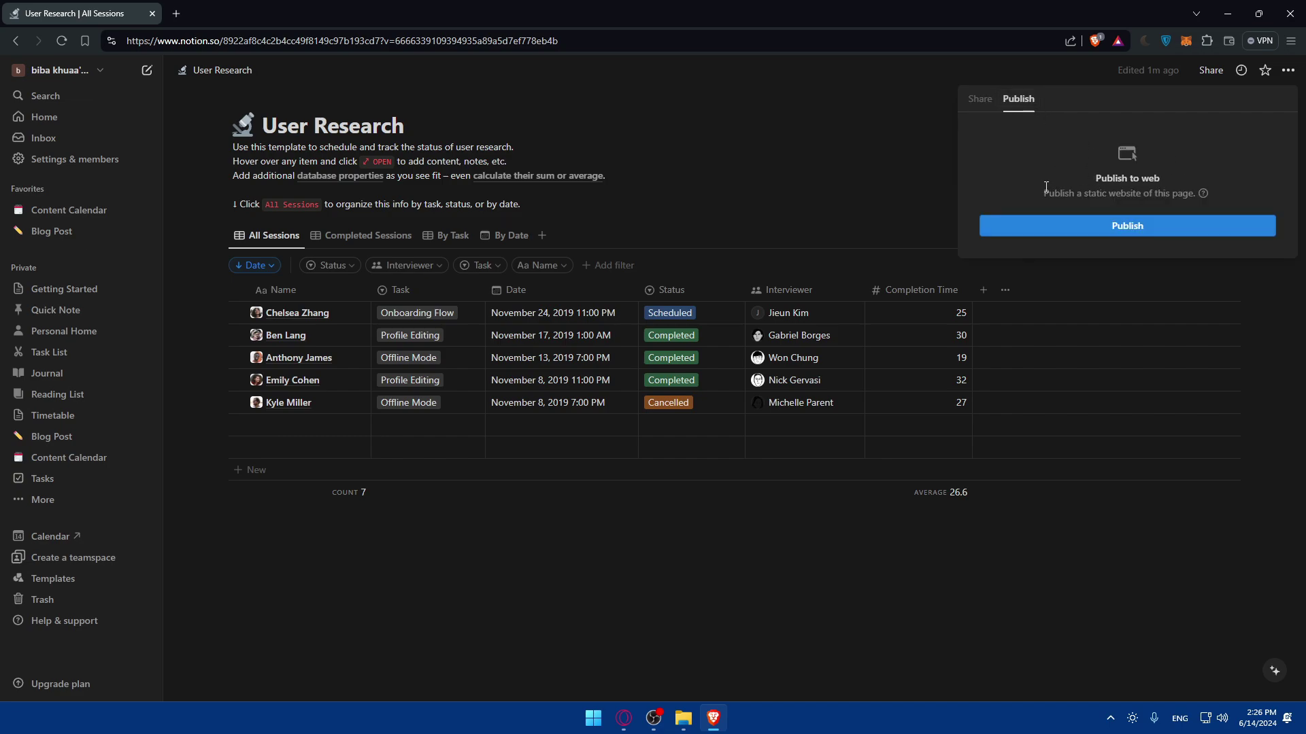
click(1127, 226)
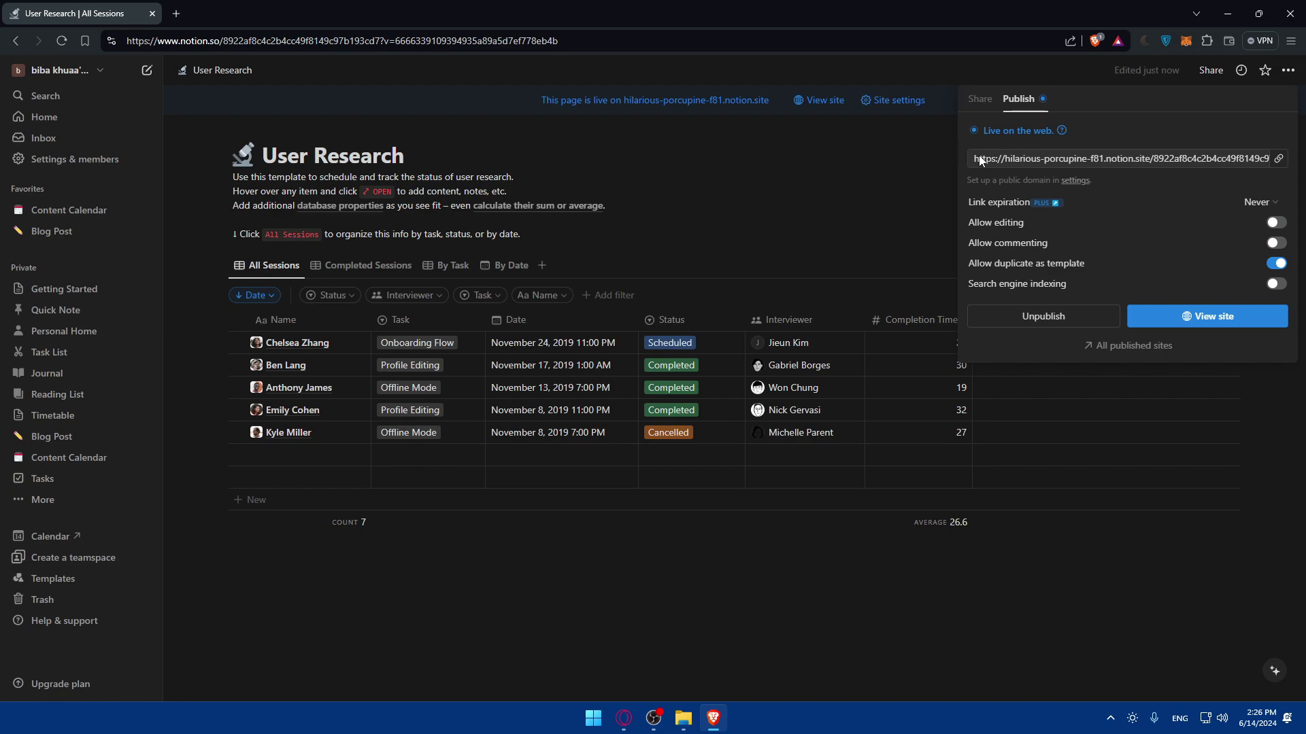
drag(980, 158, 1278, 167)
click(1239, 161)
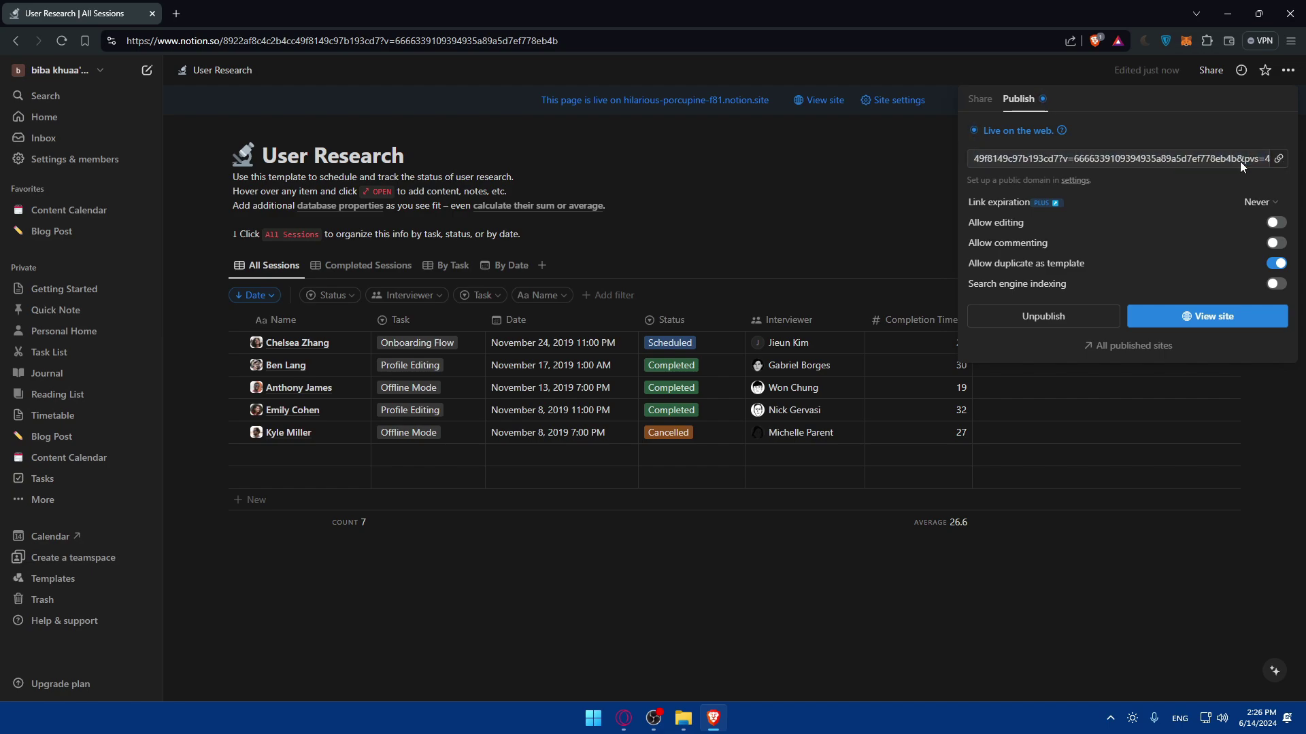
triple_click(1242, 158)
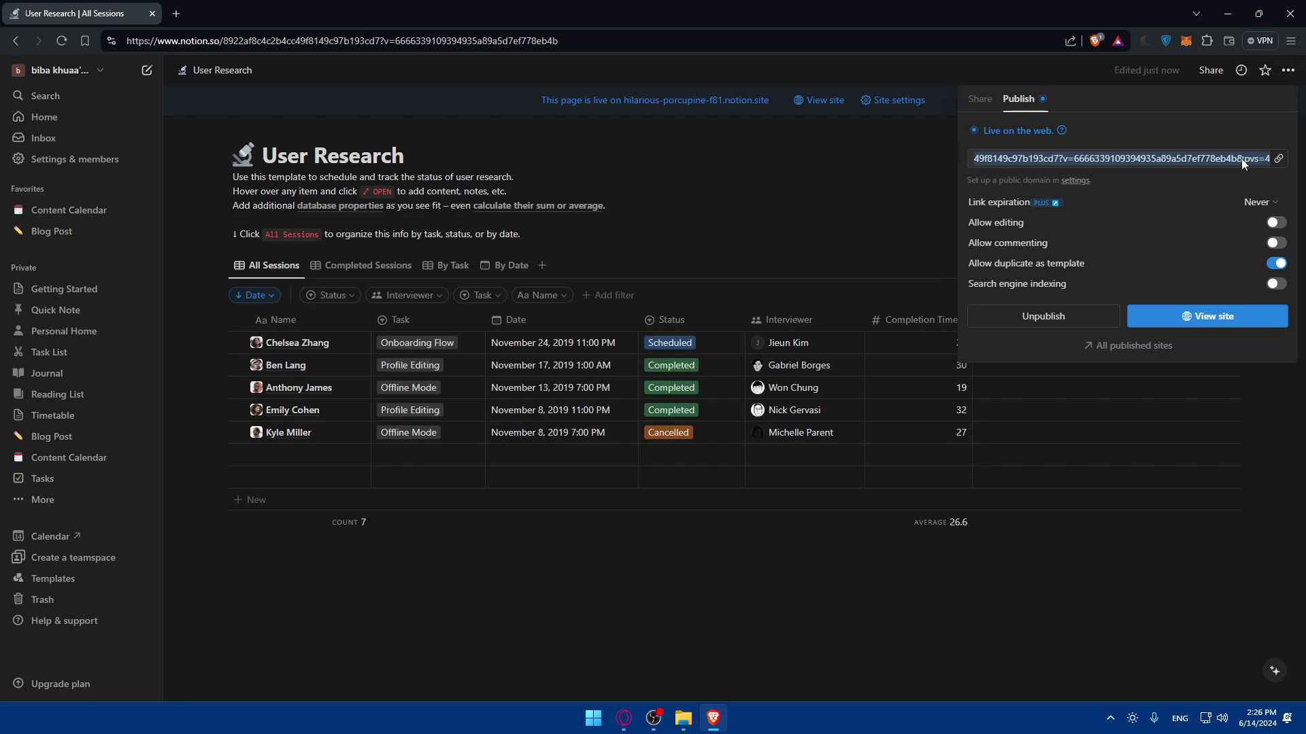
Check the published page's Link expiration and Allow editing settings, and dismiss the Plus upgrade offer.
click(1216, 202)
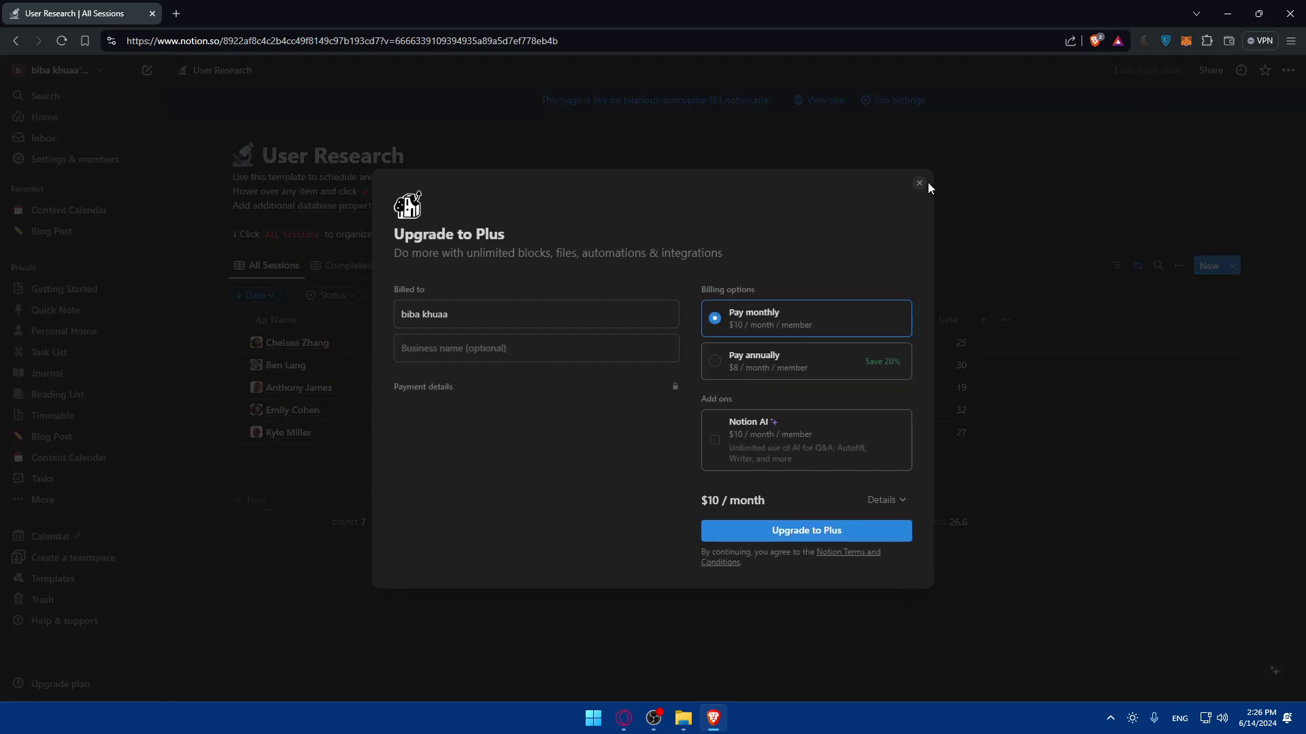
click(918, 183)
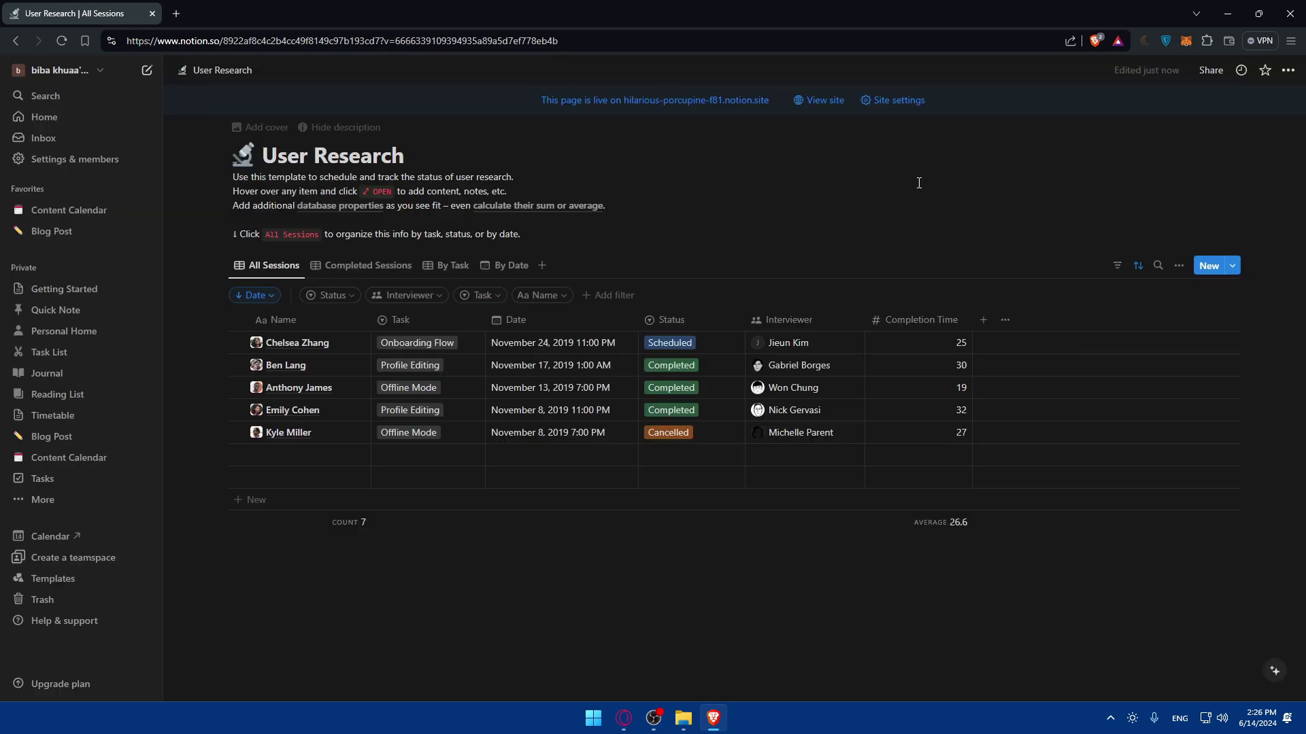
click(1211, 70)
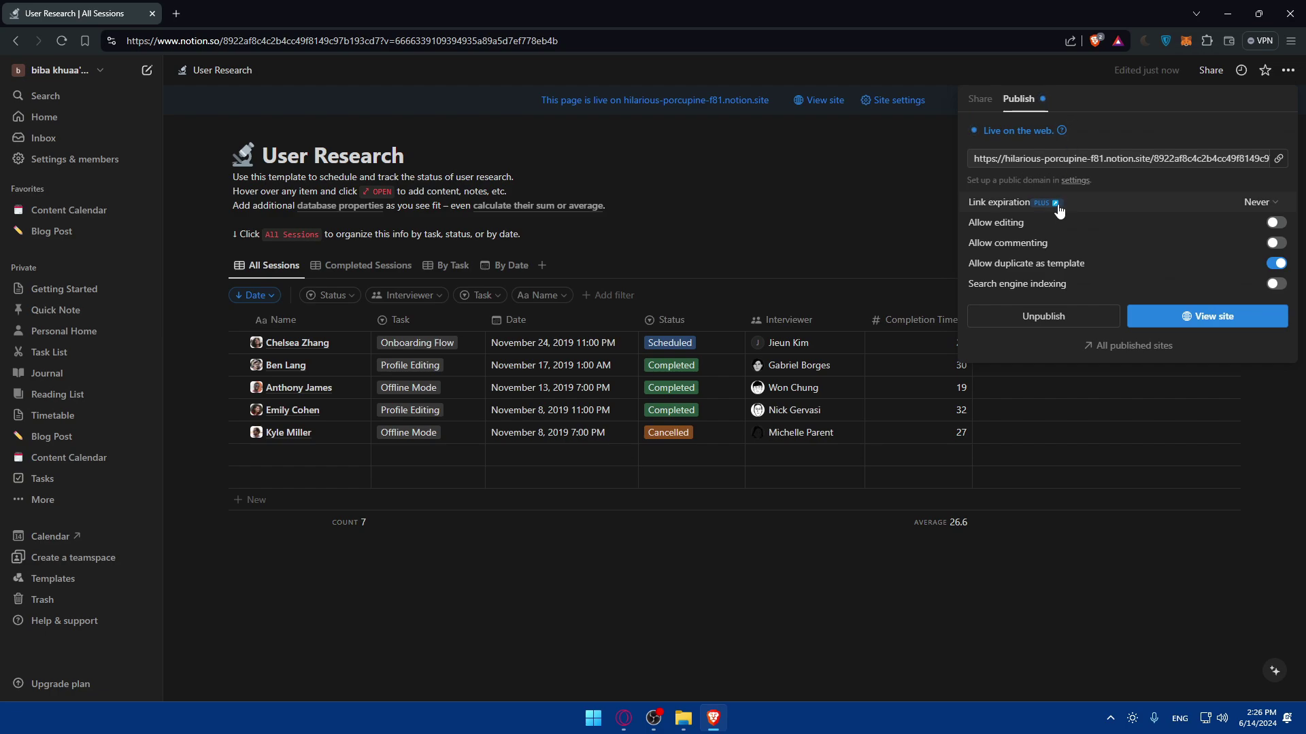
mouse_move(1126, 235)
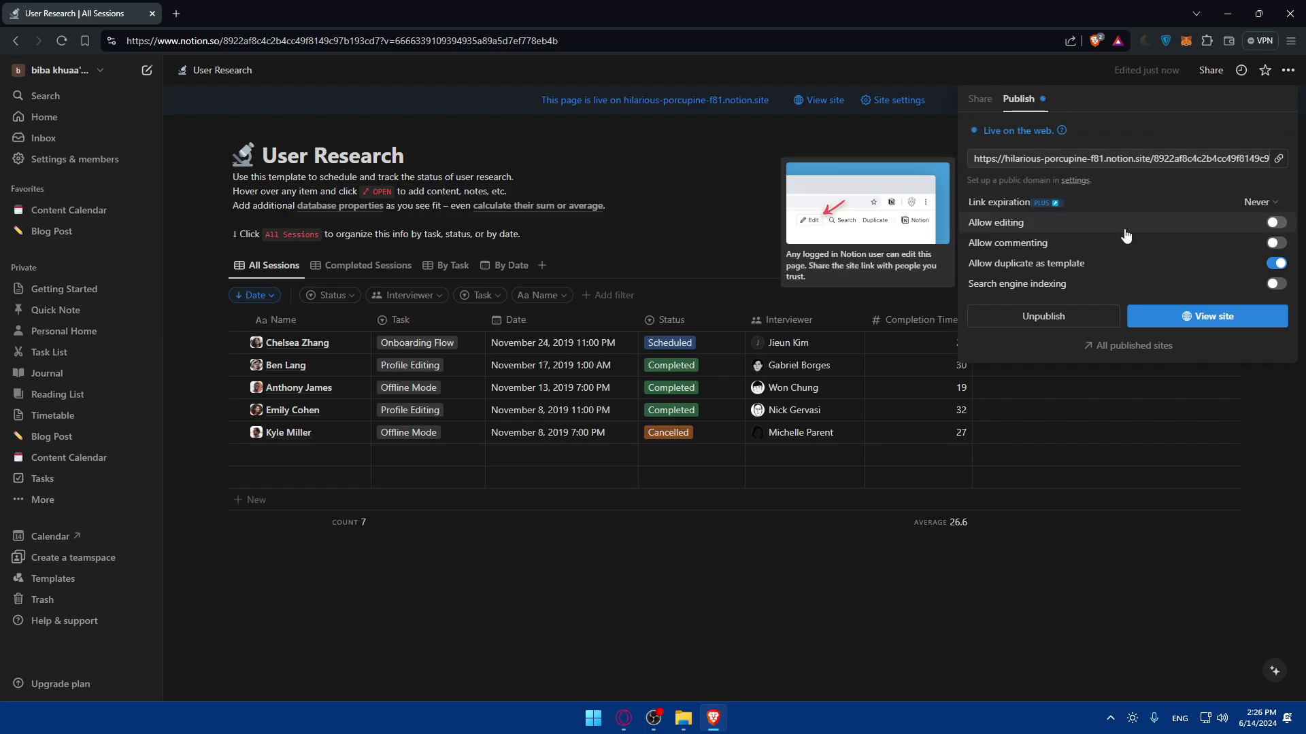
click(1243, 205)
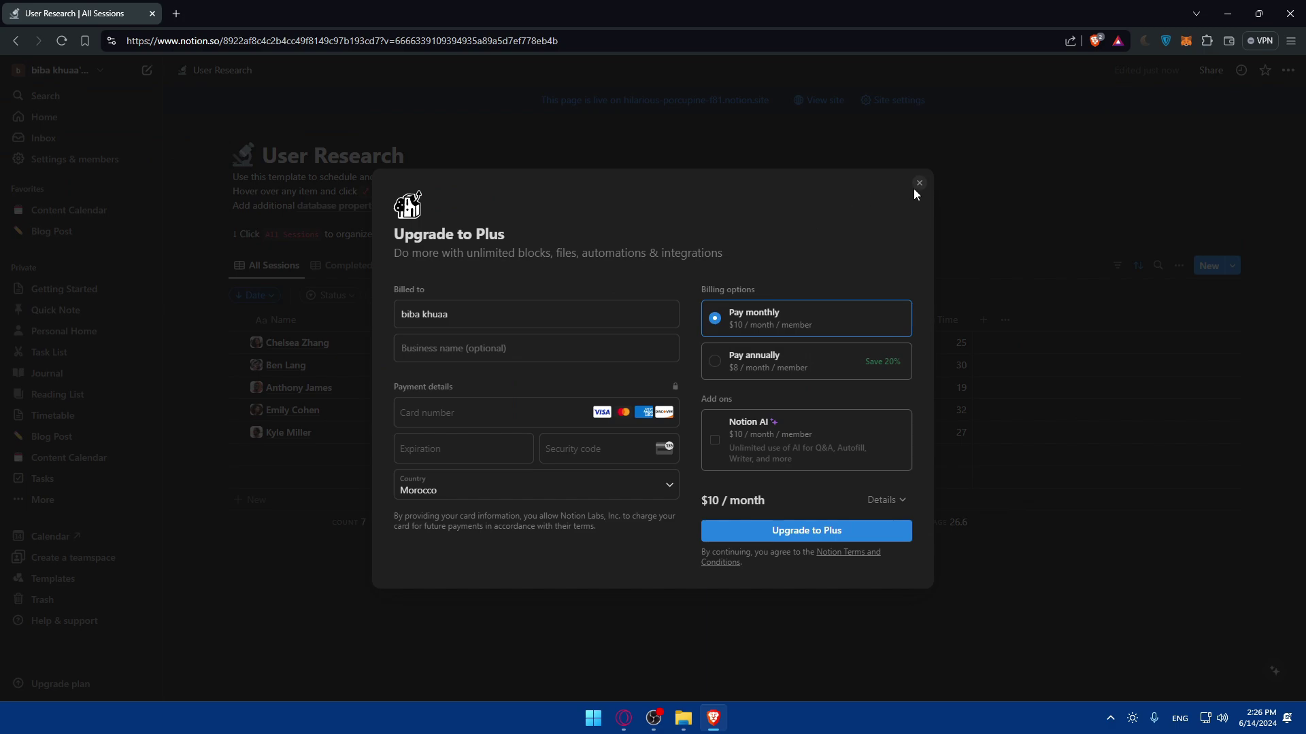
click(919, 182)
View the published User Research site and return to the workspace page.
click(1211, 70)
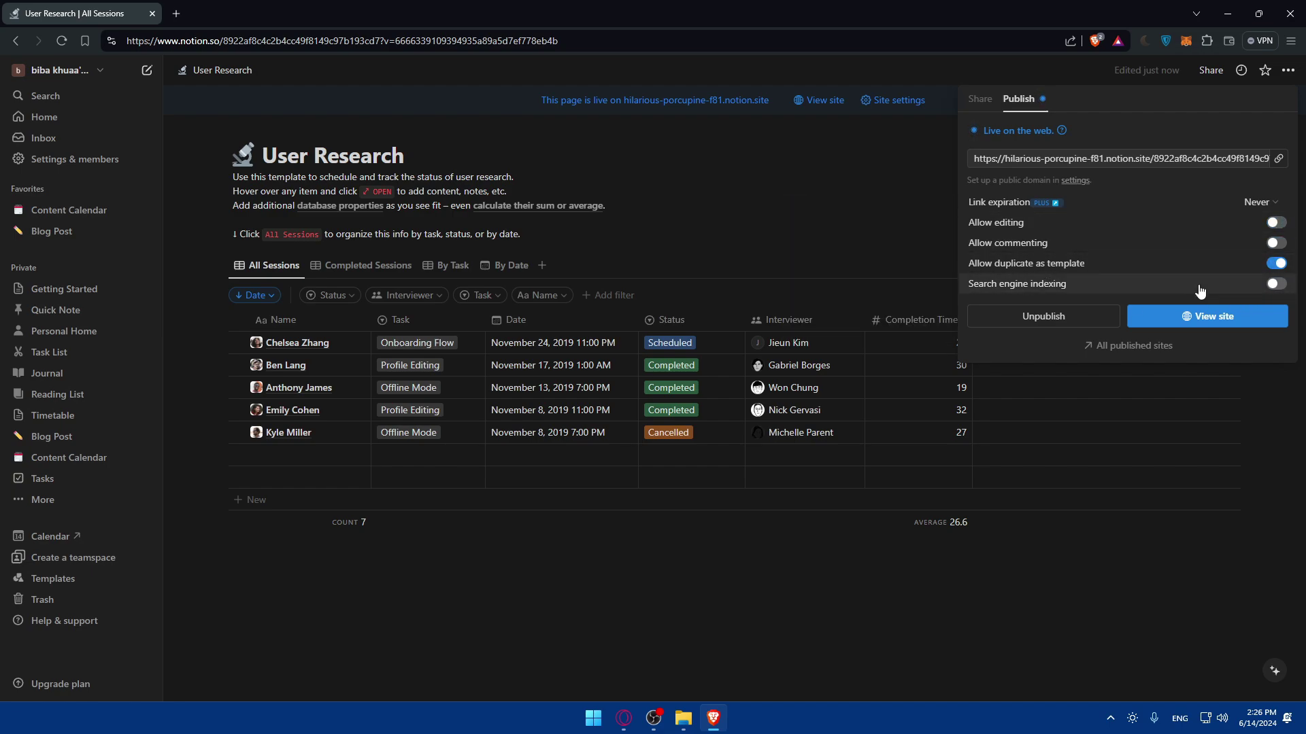
click(1156, 319)
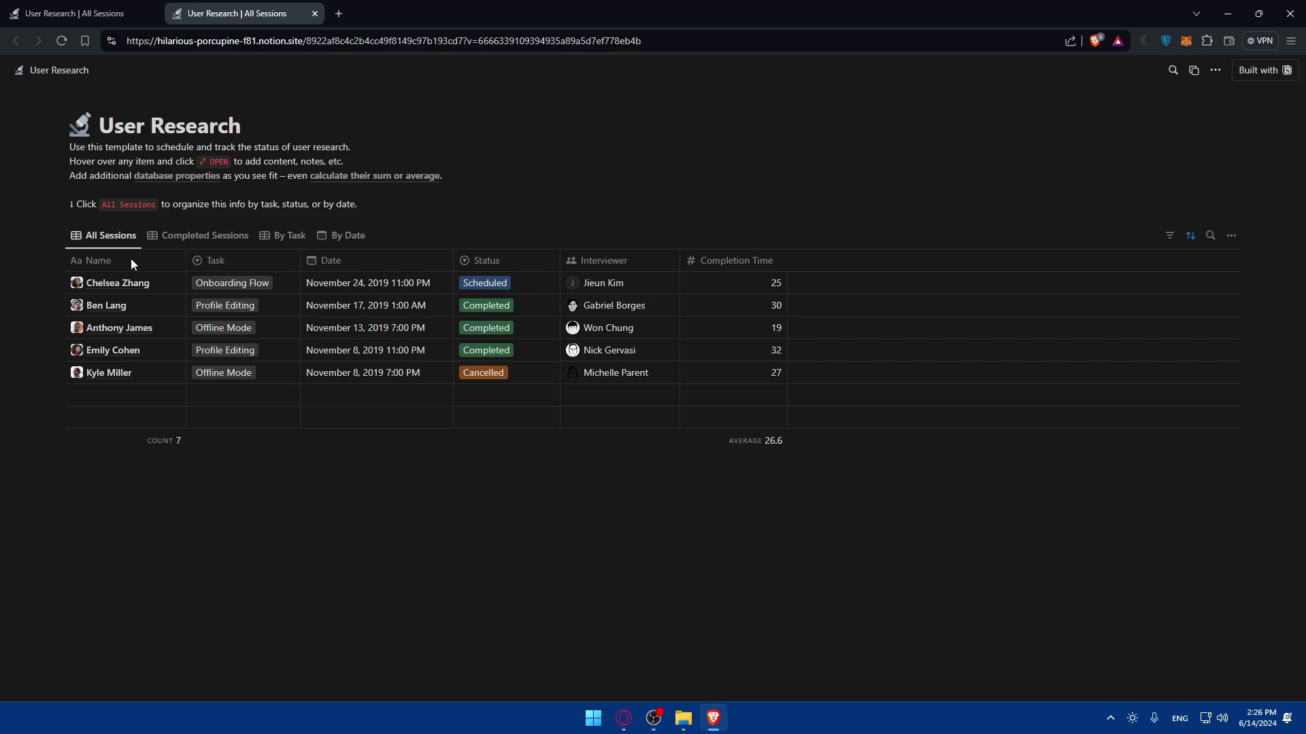
click(102, 13)
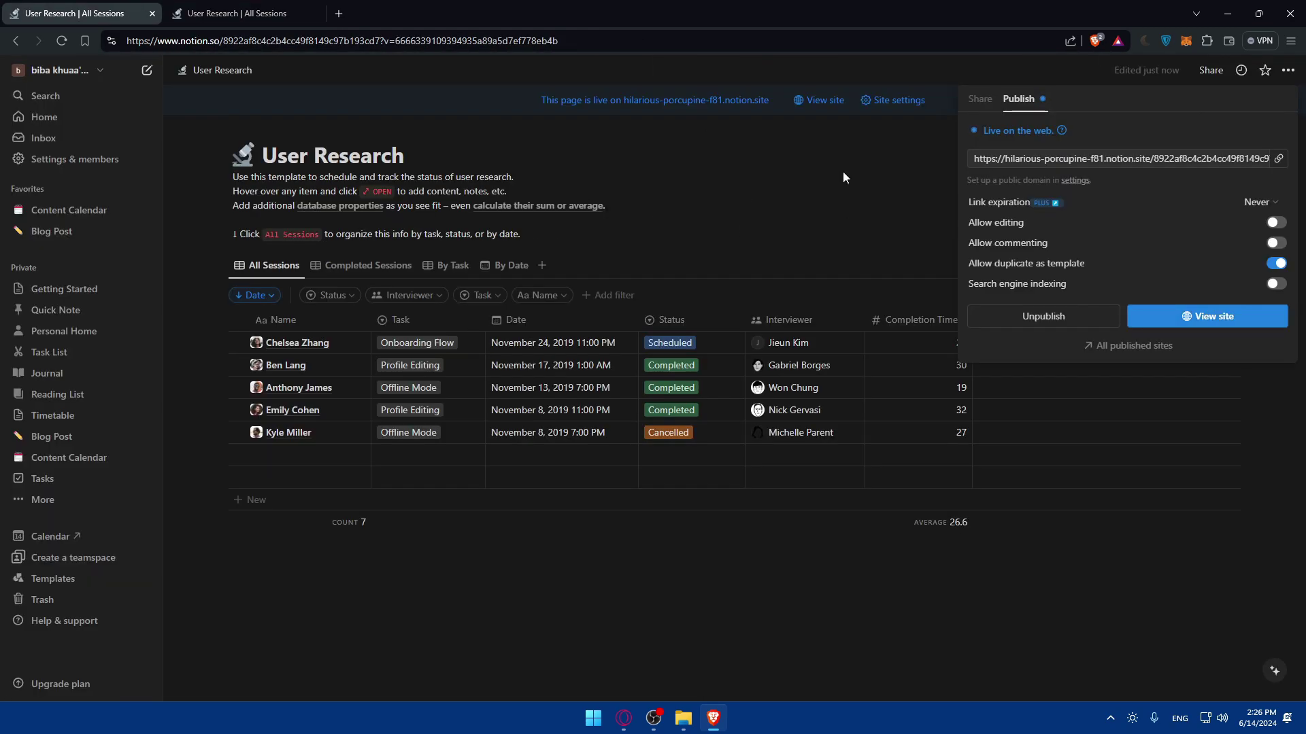
Unpublish the User Research page, publish it once more, and unpublish it again.
click(1047, 318)
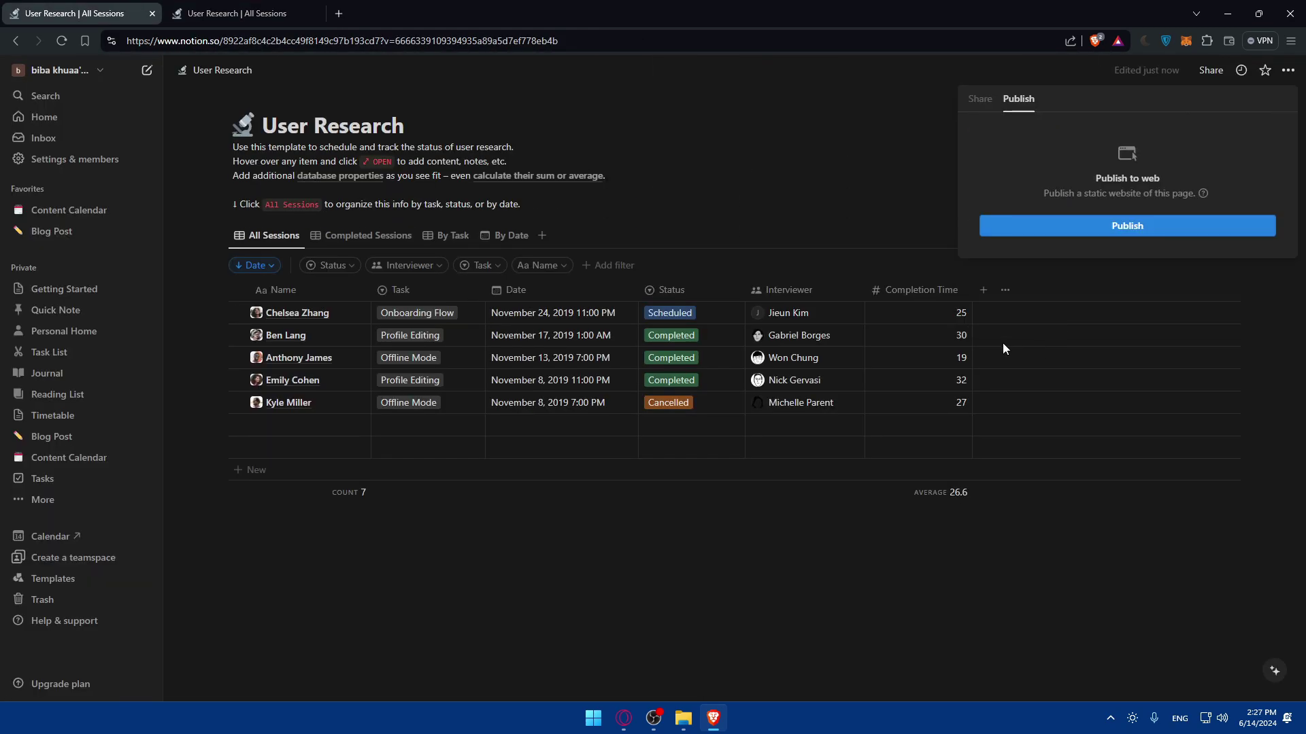
click(1154, 230)
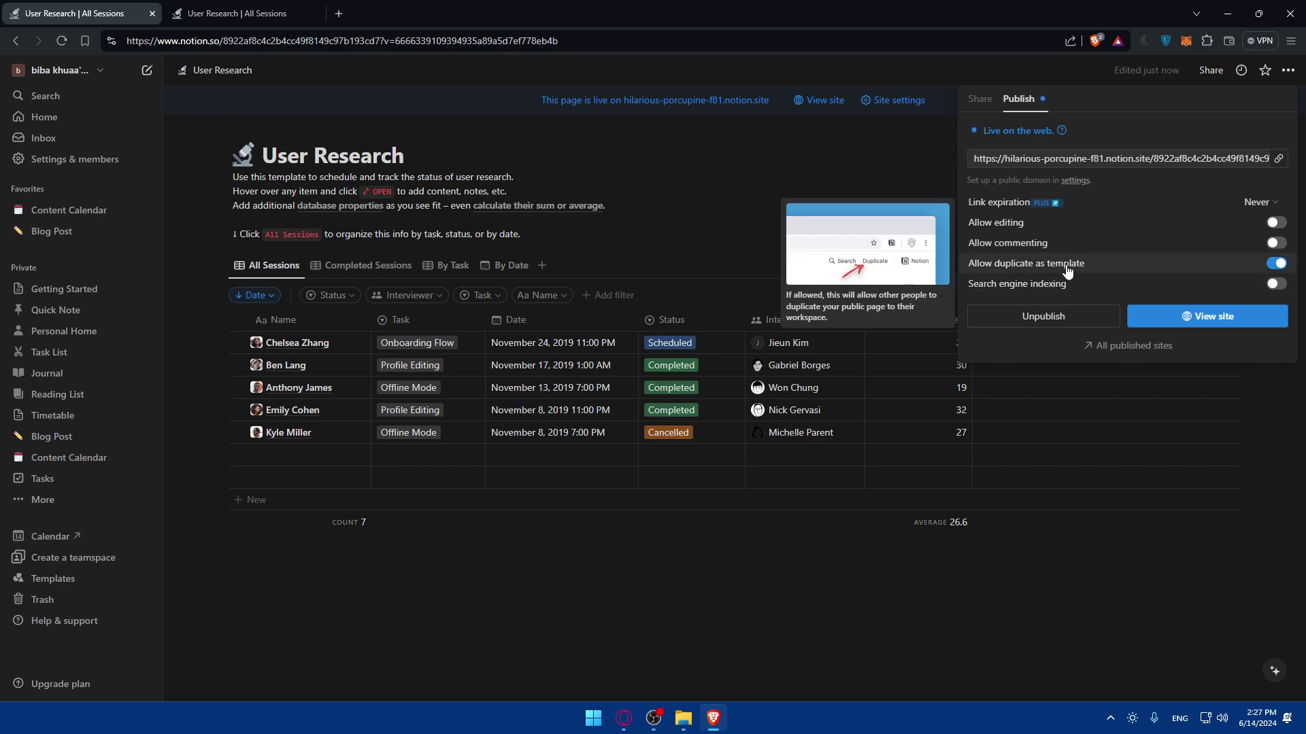
click(1061, 318)
click(871, 149)
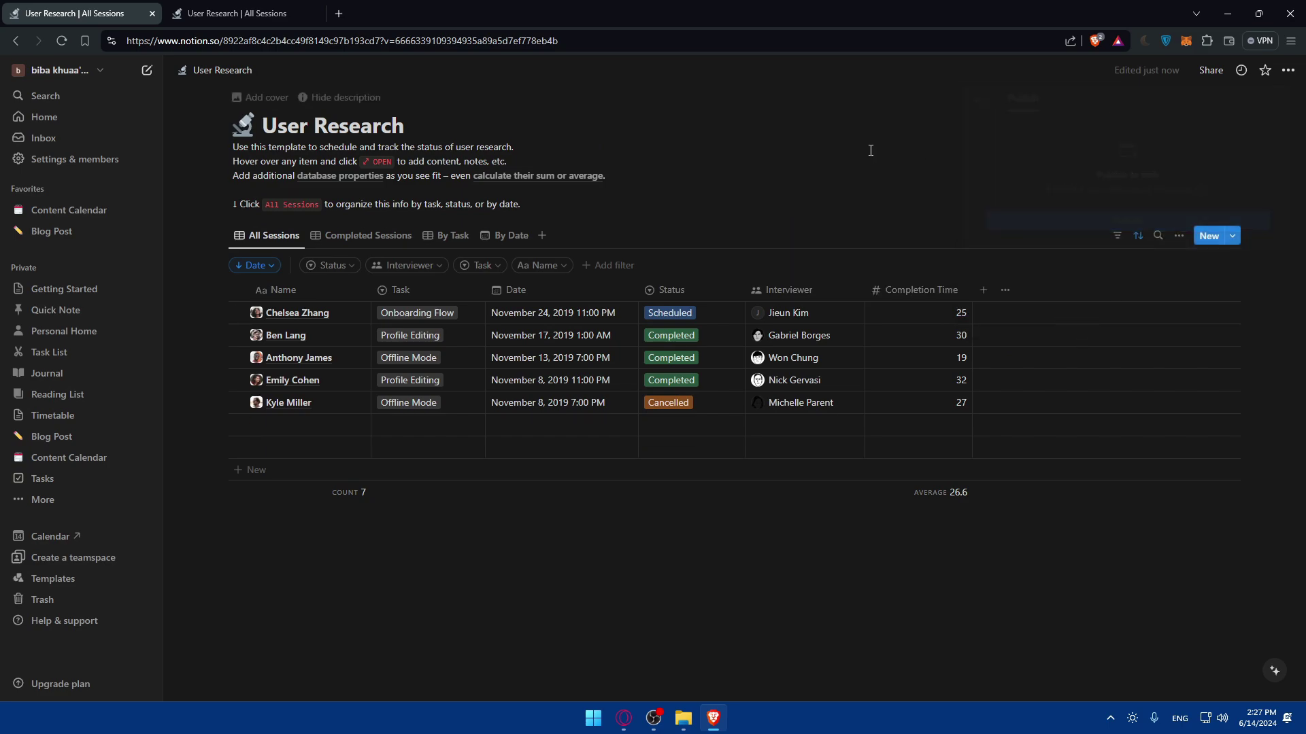